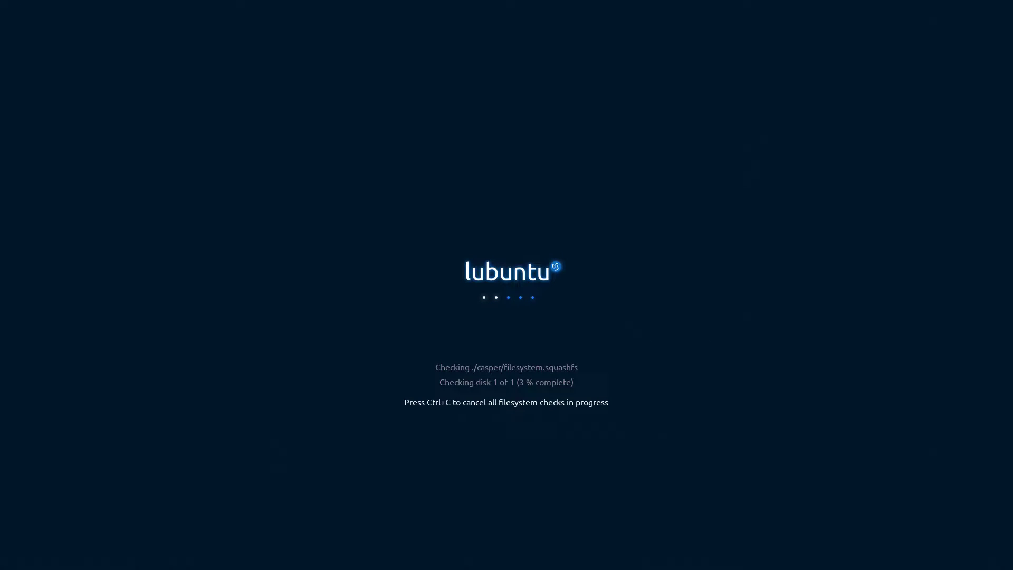
Cancel the in-progress filesystem check with Ctrl+C so the live system keeps booting.
key(ctrl+c)
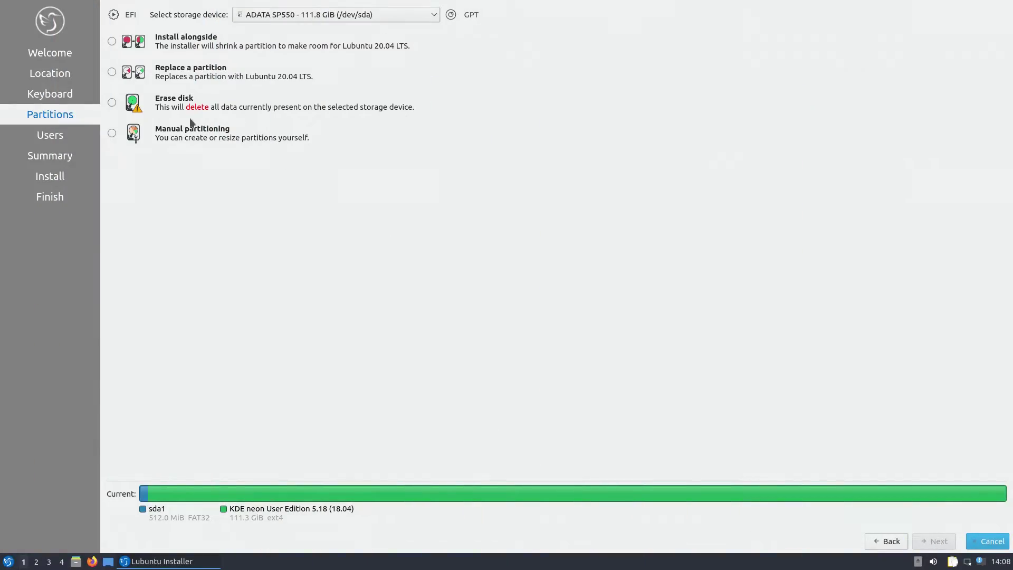
Choose to erase the whole disk, then enter the user name and computer name 'egee-lubuntu'.
click(188, 103)
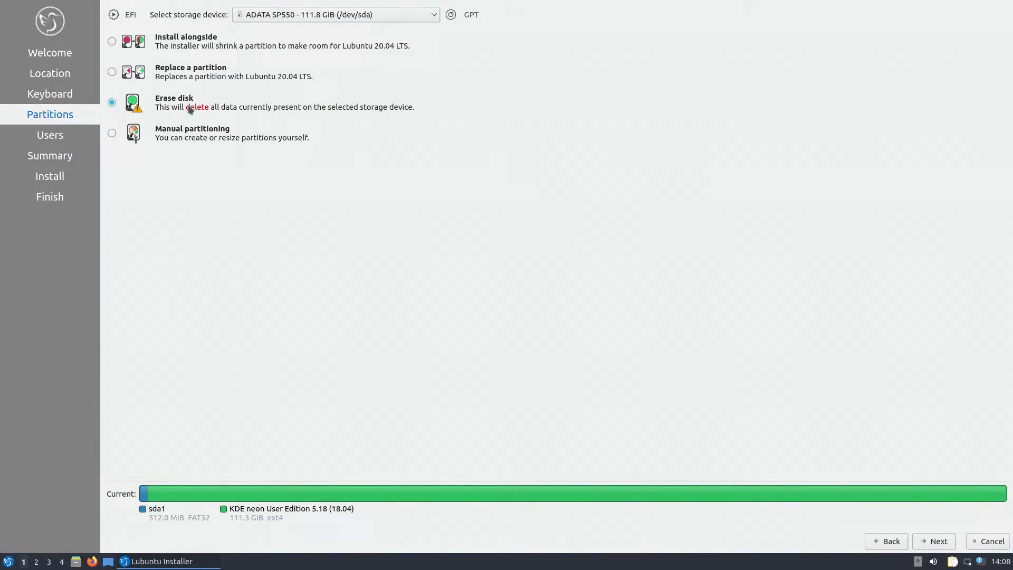
click(940, 543)
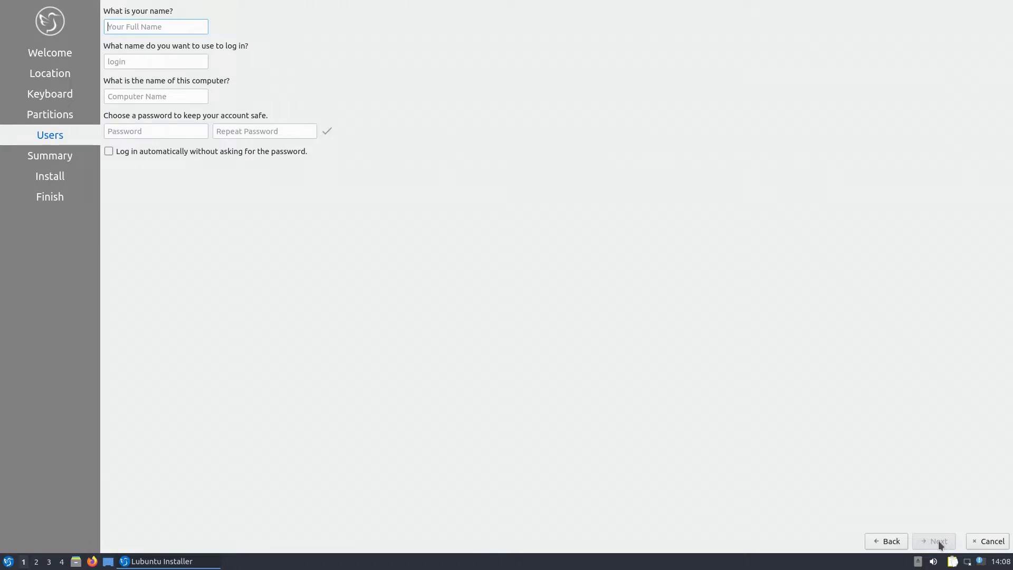
text(egee)
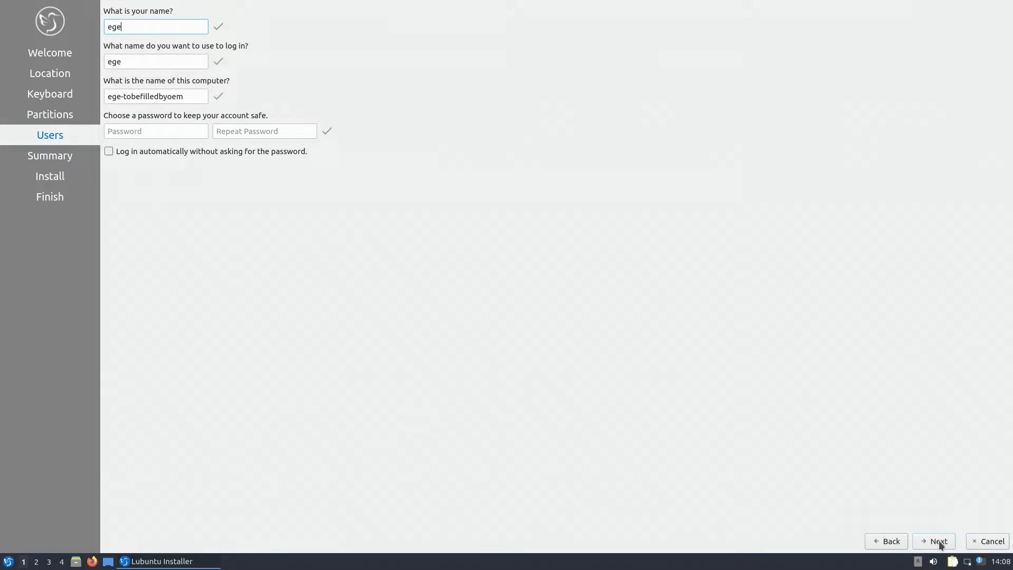
key(Tab)
key(Tab)
text(eg)
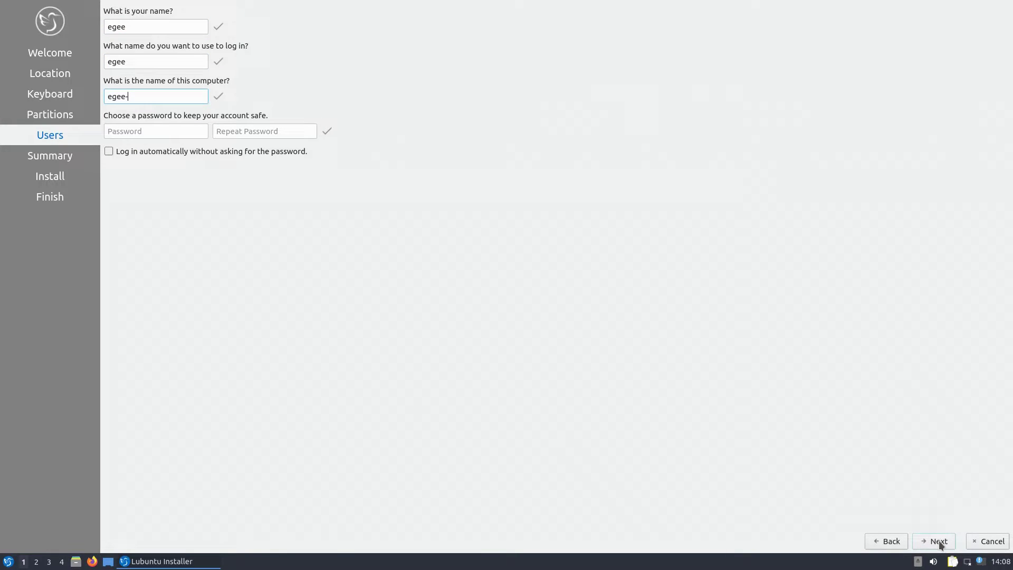
text(ee-lubuntu)
key(Tab)
Enter and confirm the account password, then start the Lubuntu 20.04 installation.
text(********)
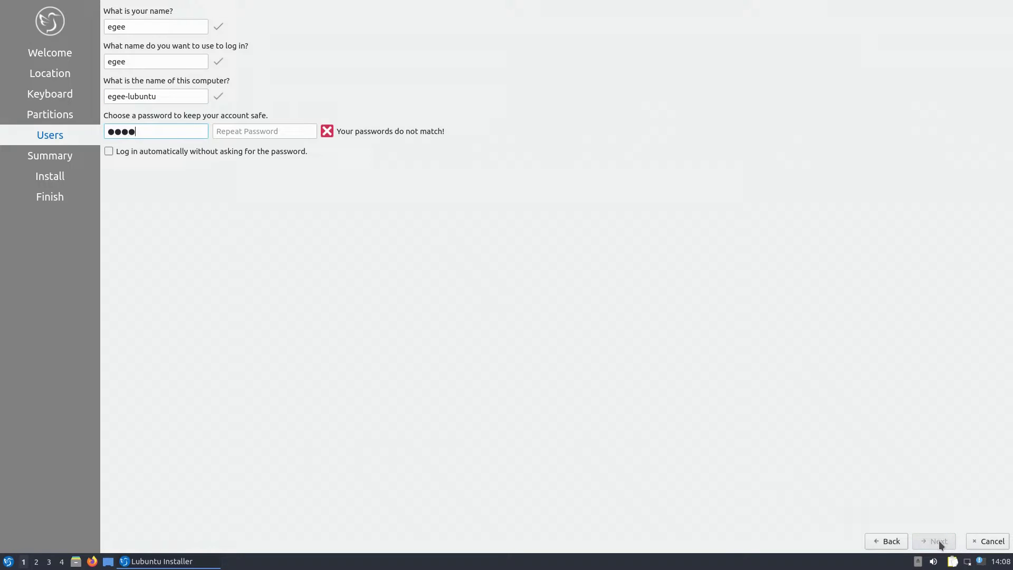
key(Tab)
text(******)
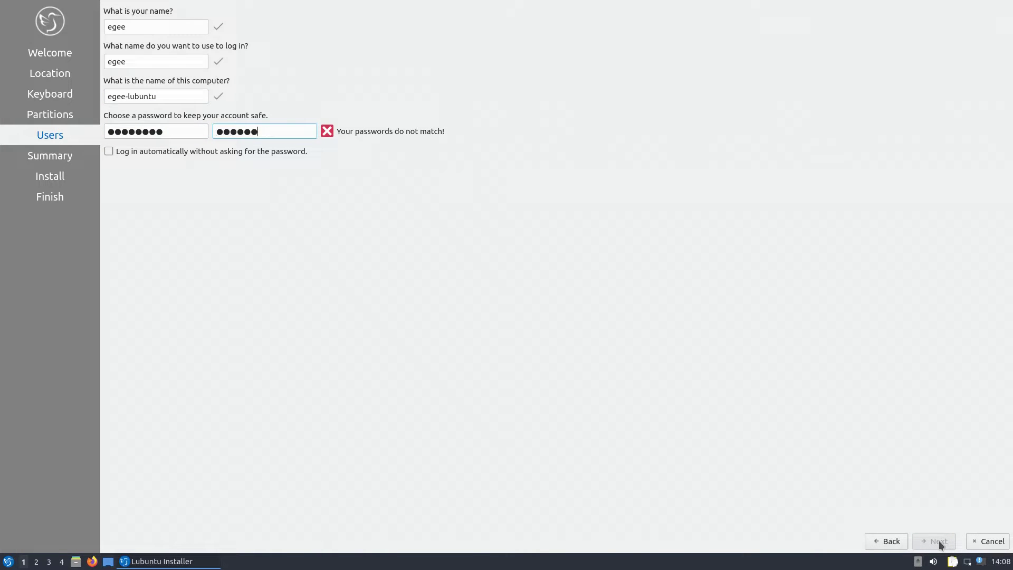
text(**)
click(939, 540)
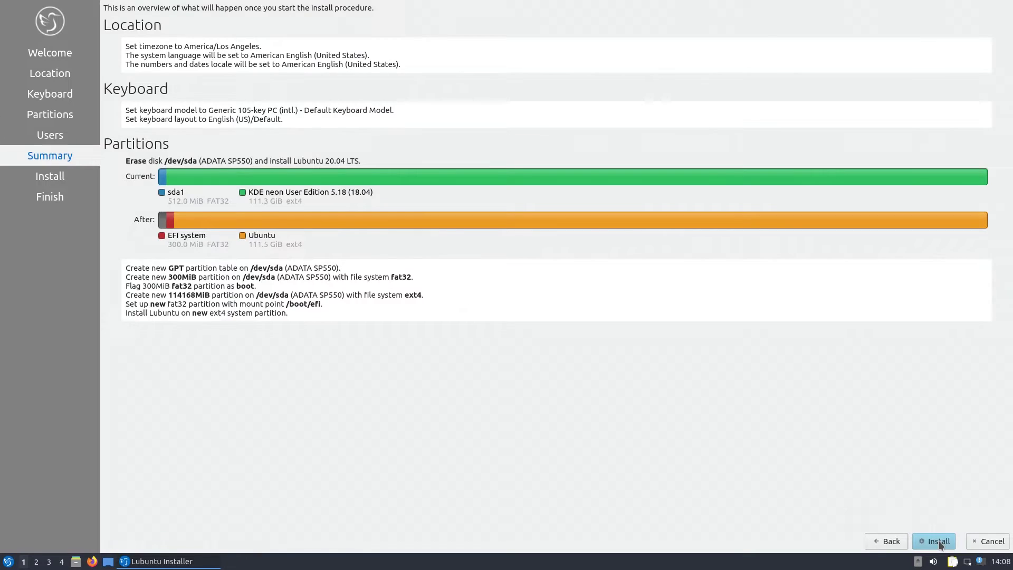
click(939, 541)
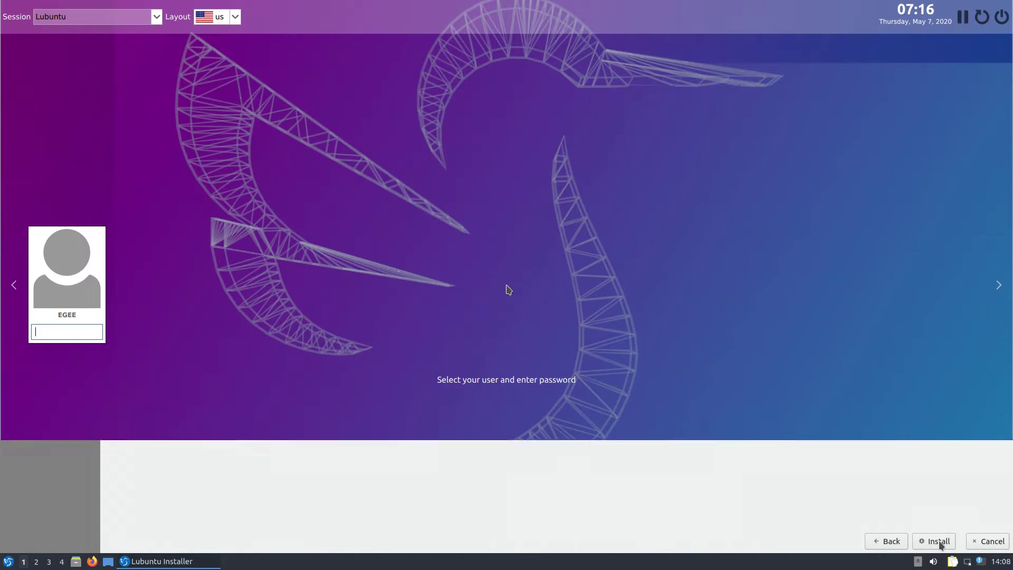
Widen the terminal and highlight the free 6.9Gi and used 389Mi memory values.
text(**)
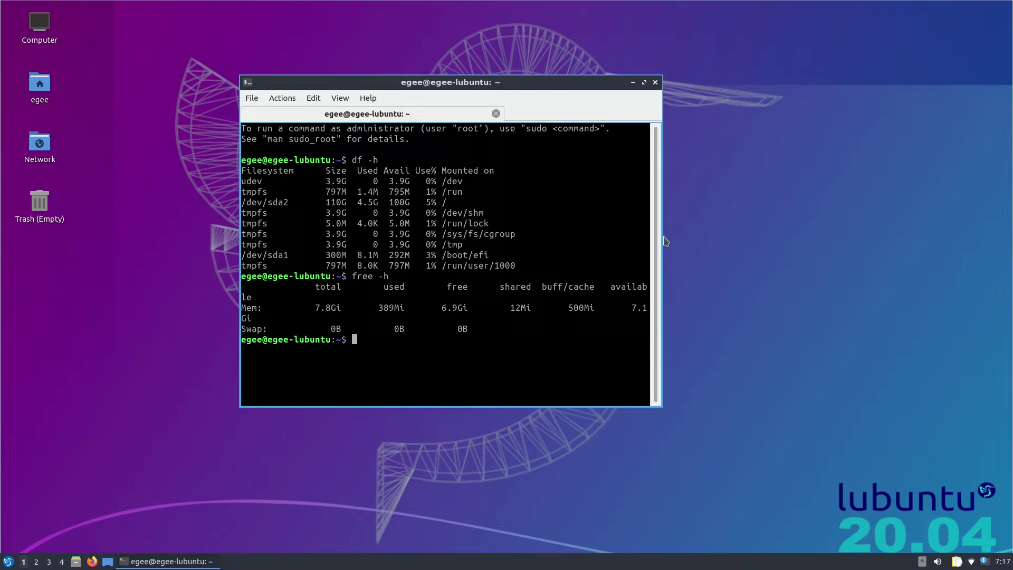
drag(659, 237, 776, 245)
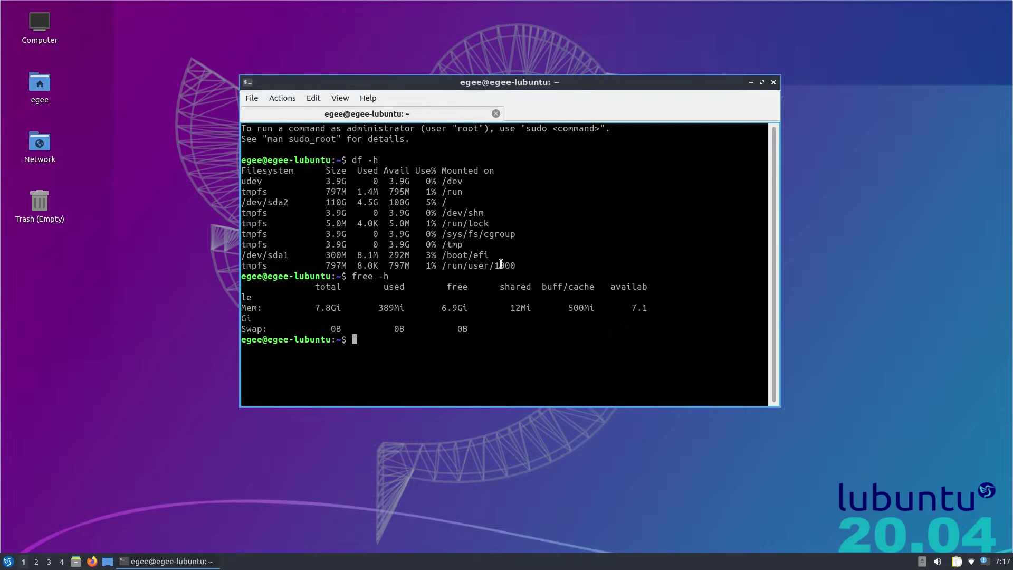
double_click(458, 306)
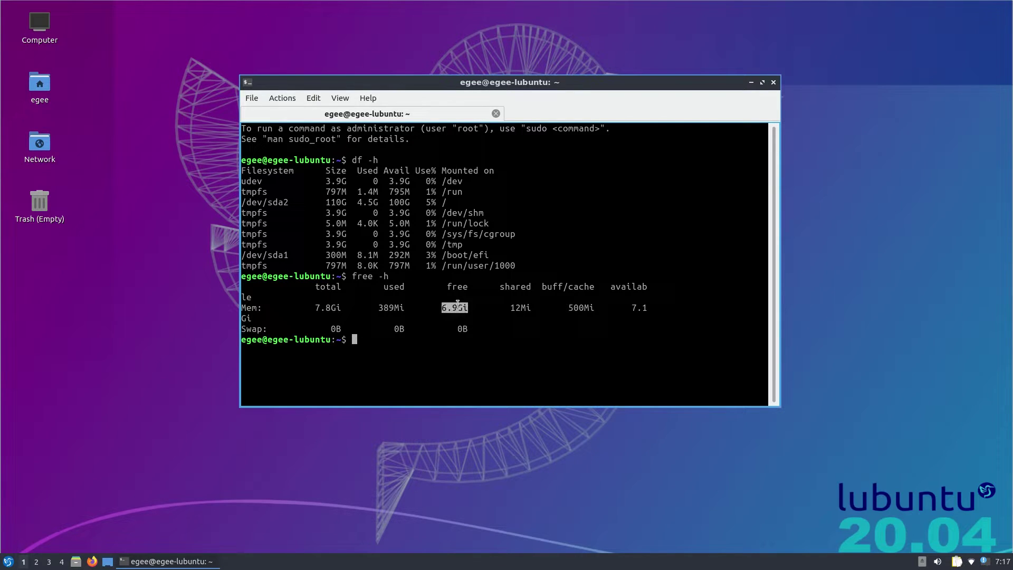
double_click(393, 309)
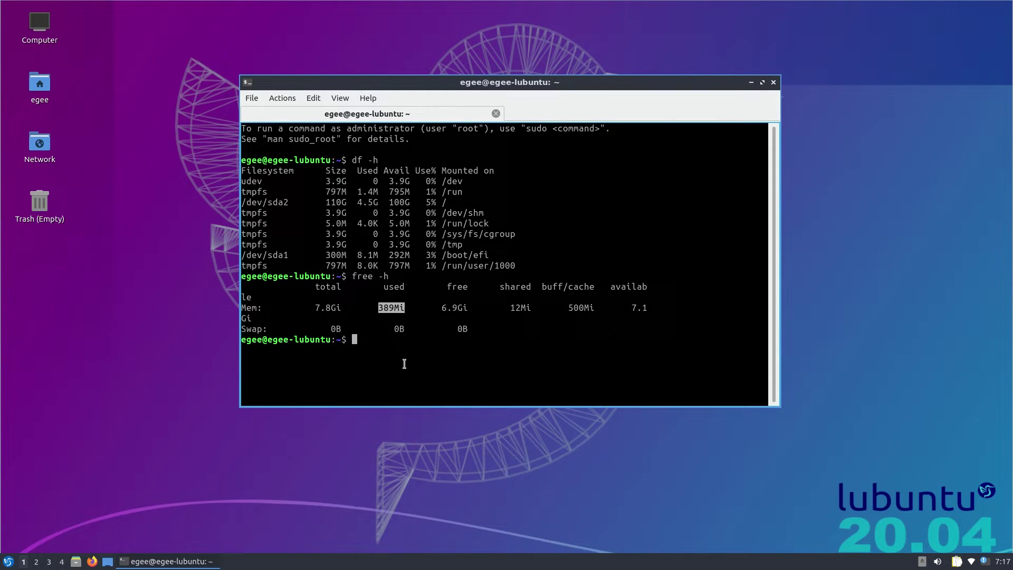
Run htop and maximize the terminal to view running processes full-screen.
text(htop)
key(Return)
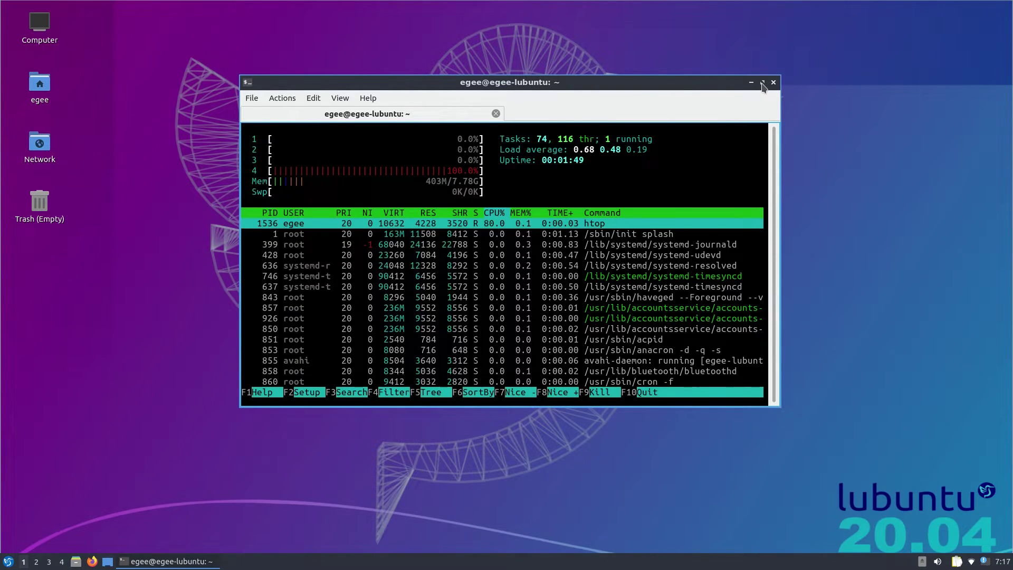
click(762, 82)
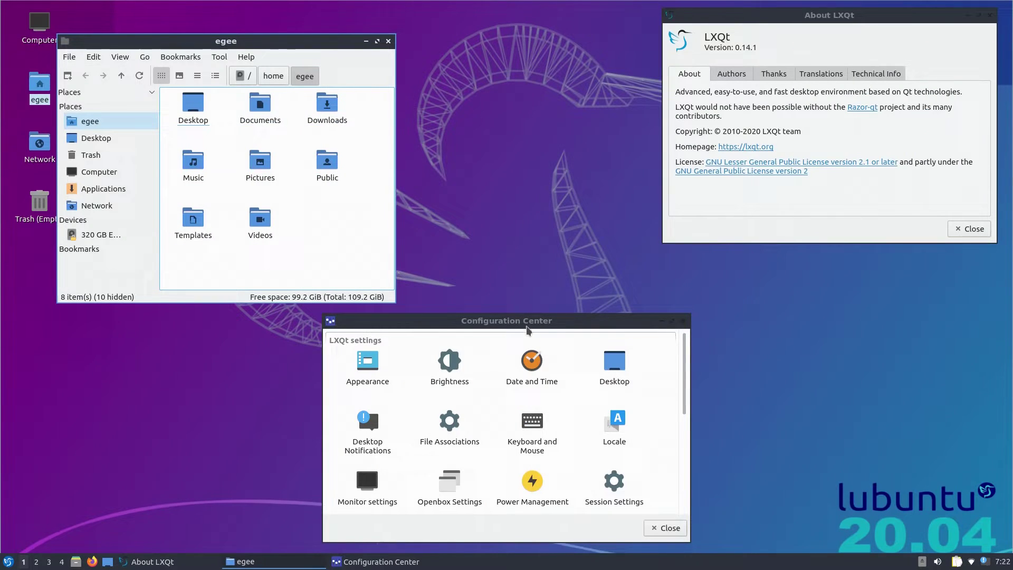
In Appearance, try the Fusion widget style, then apply Breeze.
click(322, 244)
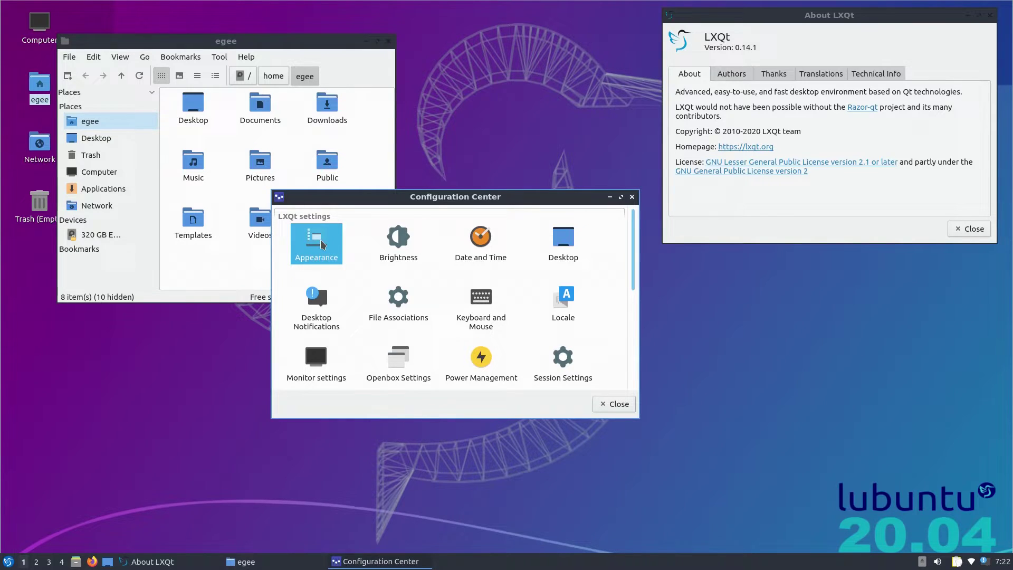
click(503, 161)
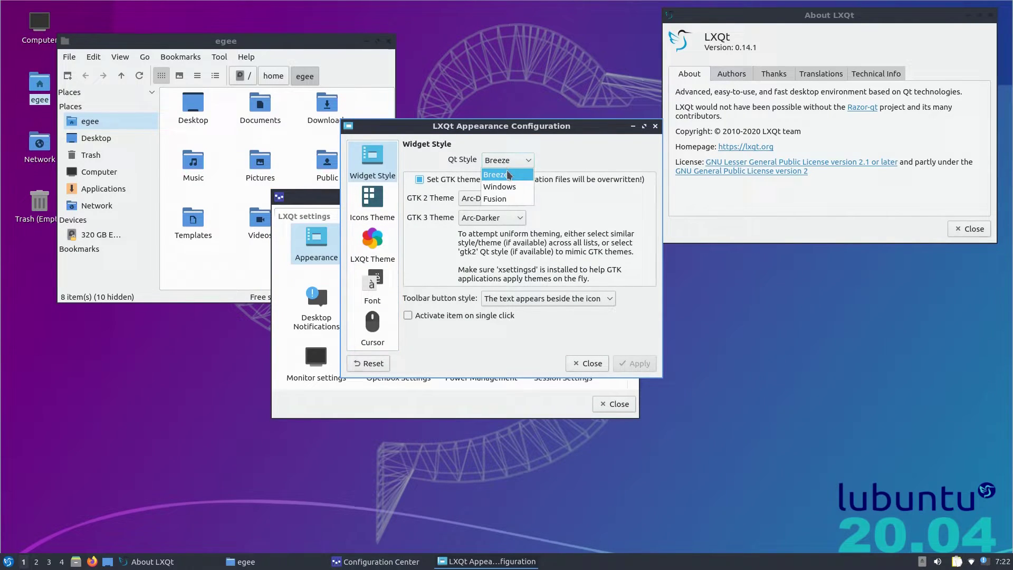
click(516, 199)
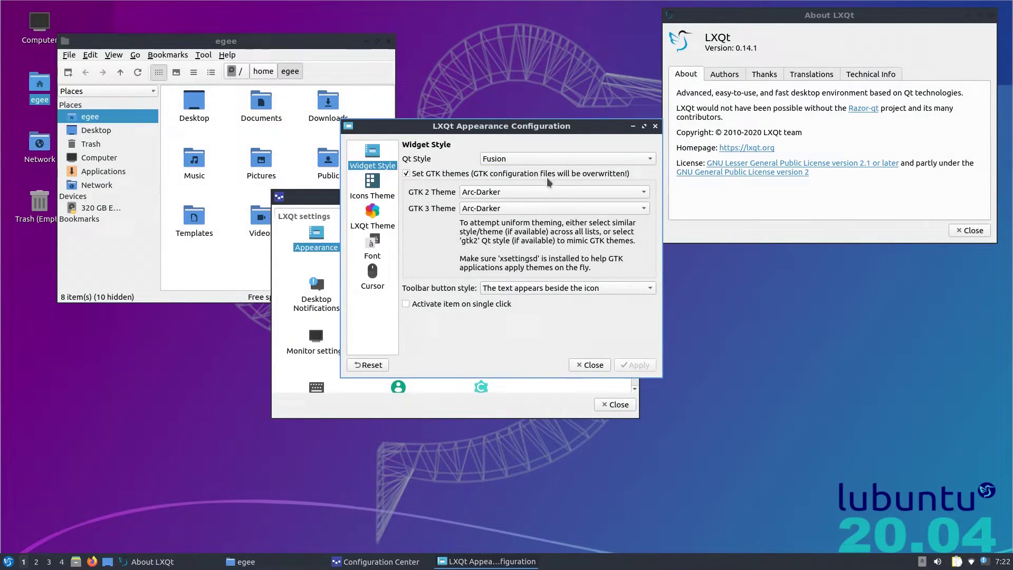
click(528, 160)
click(499, 135)
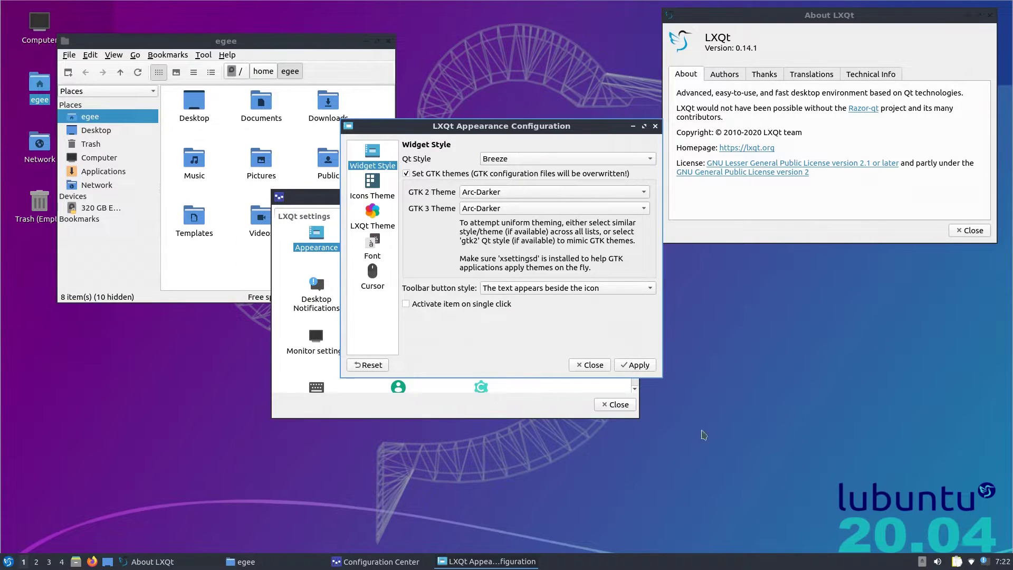
click(636, 365)
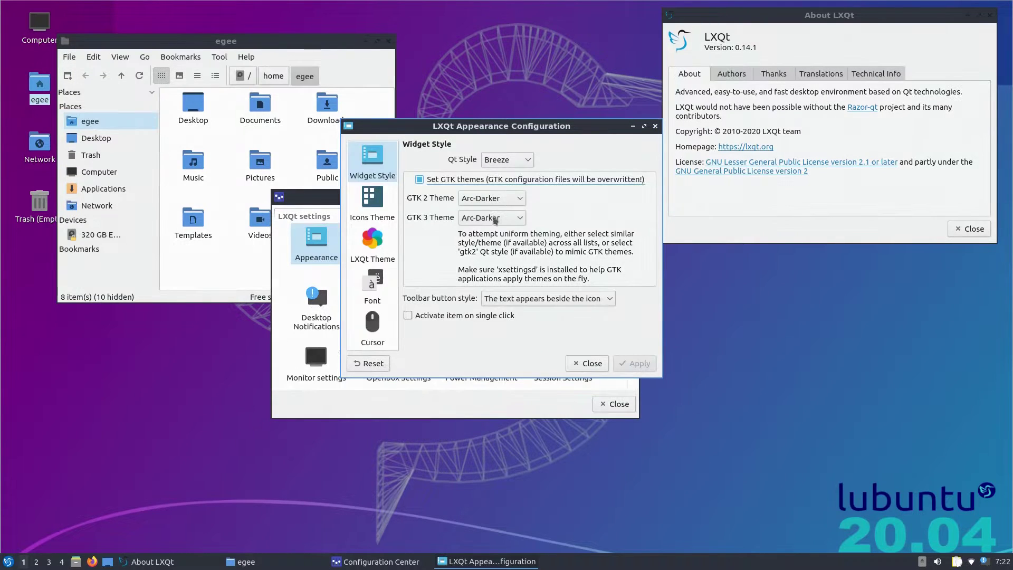
Apply the Humanity, Papirus-Dark and ePapirus icon themes, then enable colorized icons.
click(373, 204)
scroll(642, 241, down, 2)
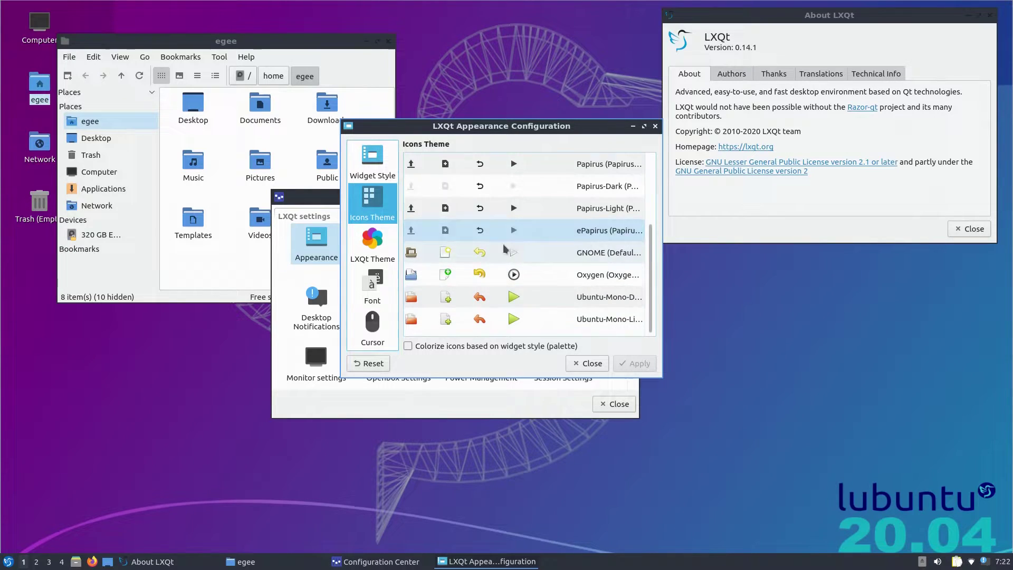
scroll(643, 241, up, 2)
click(607, 208)
click(641, 365)
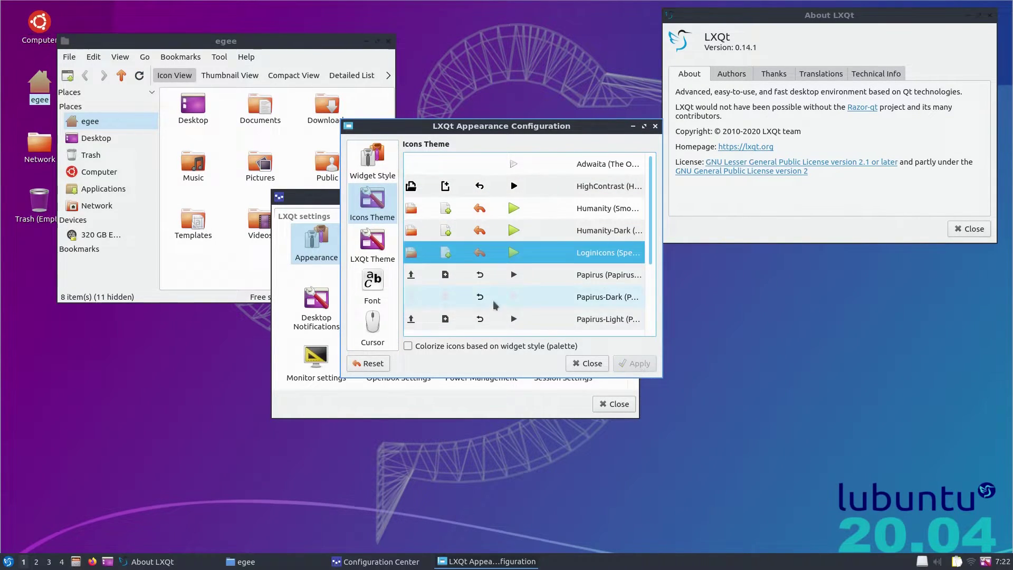
key(Down)
key(Down)
click(639, 364)
scroll(464, 272, down, 1)
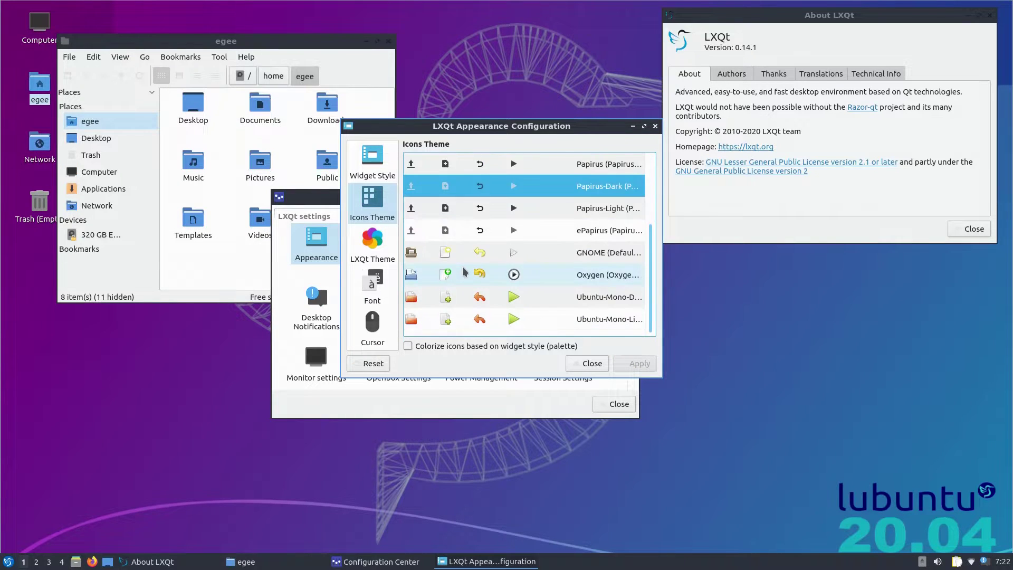
click(467, 236)
click(644, 365)
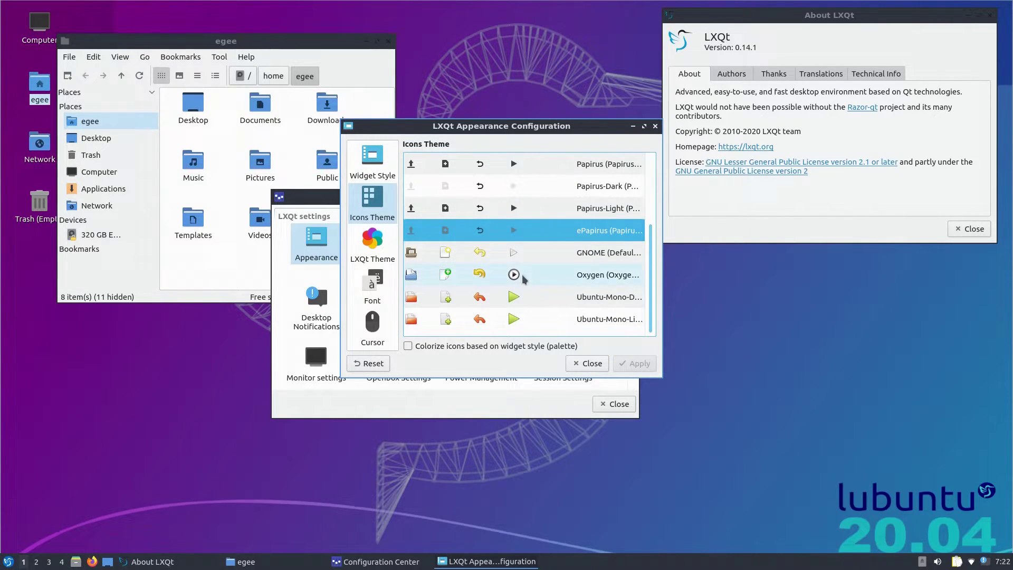
click(463, 347)
click(616, 365)
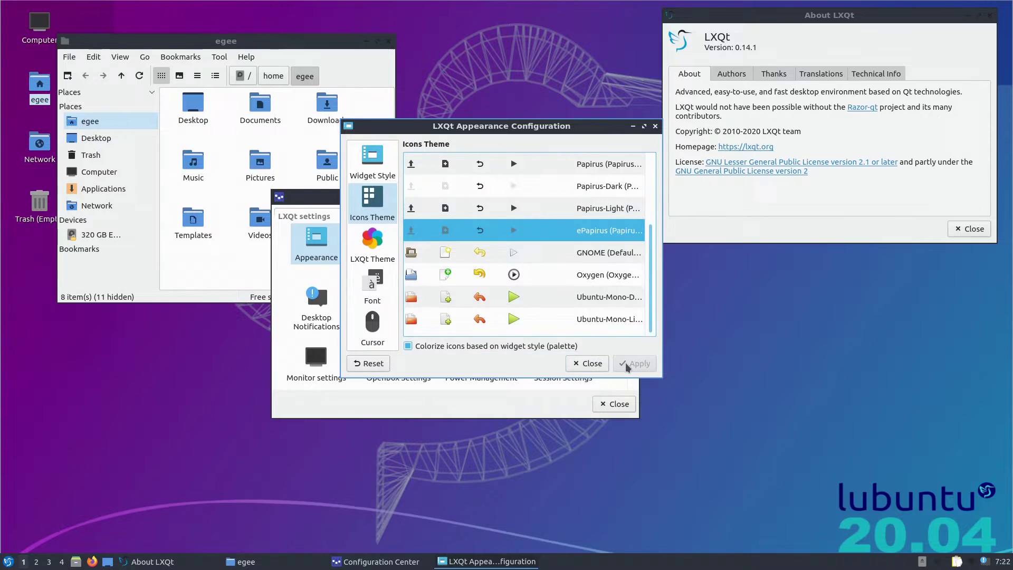
Apply the Ambiance and Kde-plasma LXQt themes, preview Light, then select Lubuntu Arc.
click(372, 243)
click(479, 164)
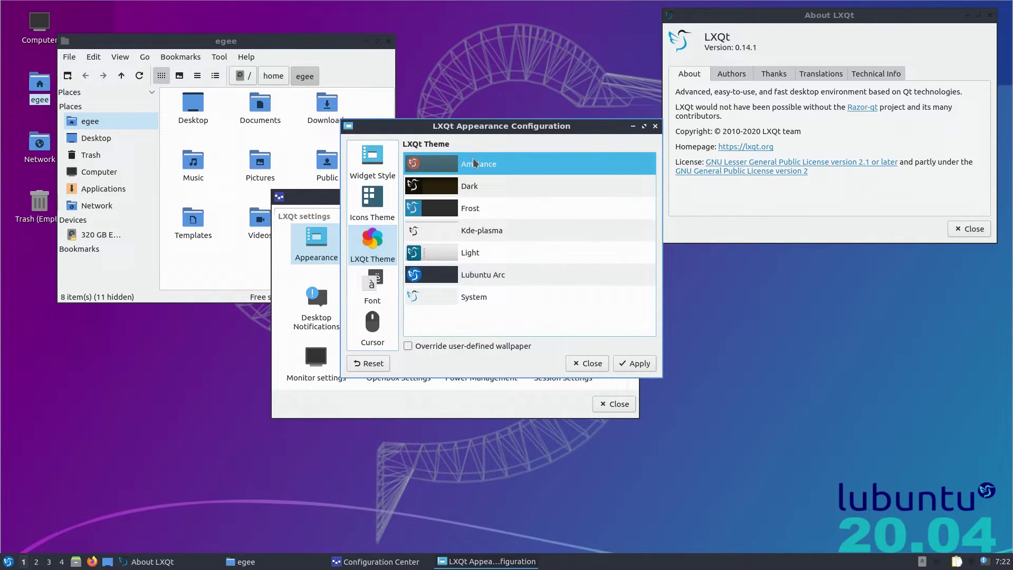
click(639, 364)
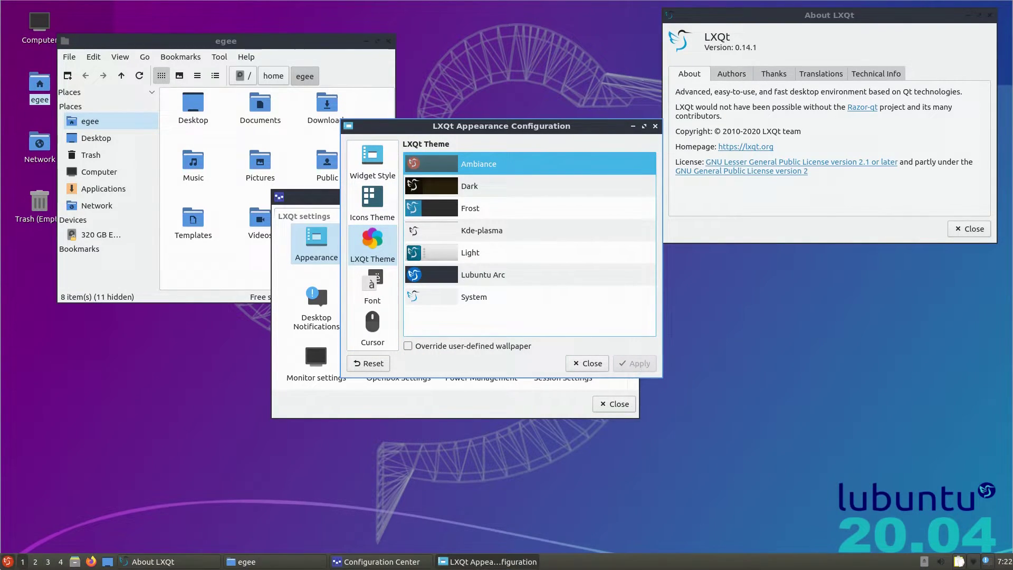
click(480, 257)
click(462, 231)
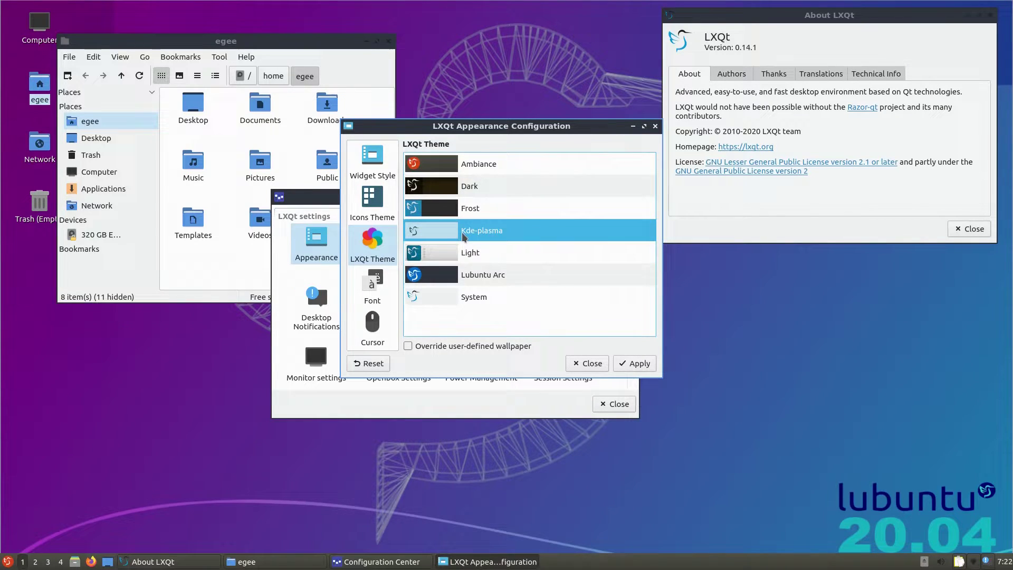
click(636, 363)
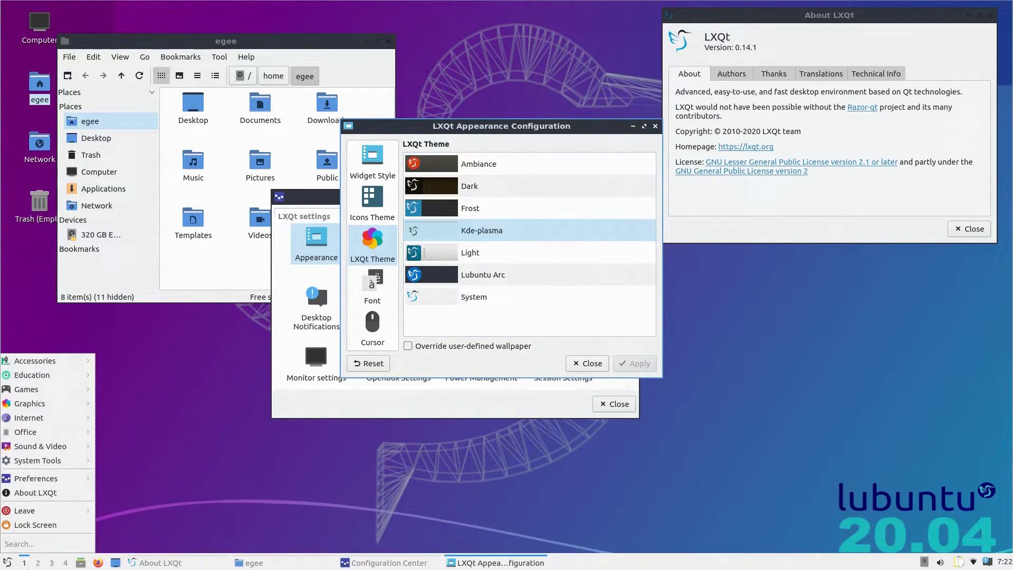
click(482, 280)
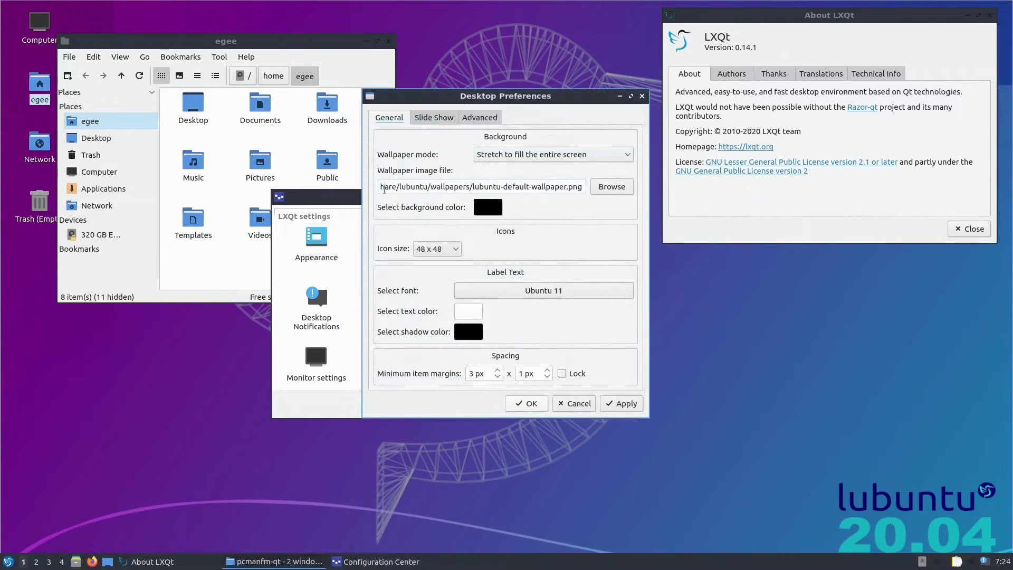
Select the current wallpaper path and minimize or move the other windows aside.
drag(409, 187, 696, 191)
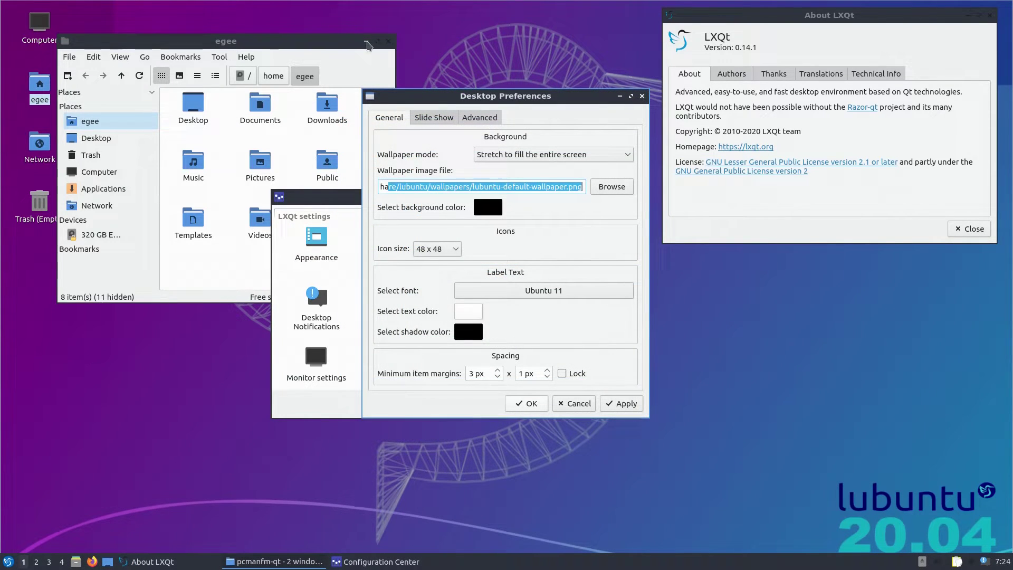
click(366, 41)
click(969, 15)
drag(565, 100, 913, 19)
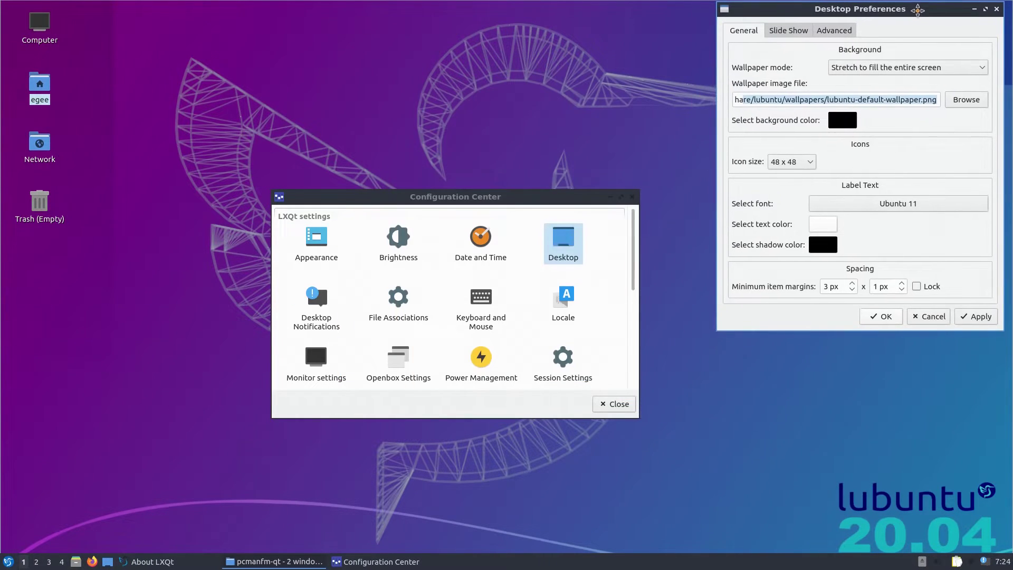
click(609, 198)
Apply 2004-city-bridge.jpg, then 2004-lubuntu-wire-fossa.jpg as the wallpaper.
click(958, 105)
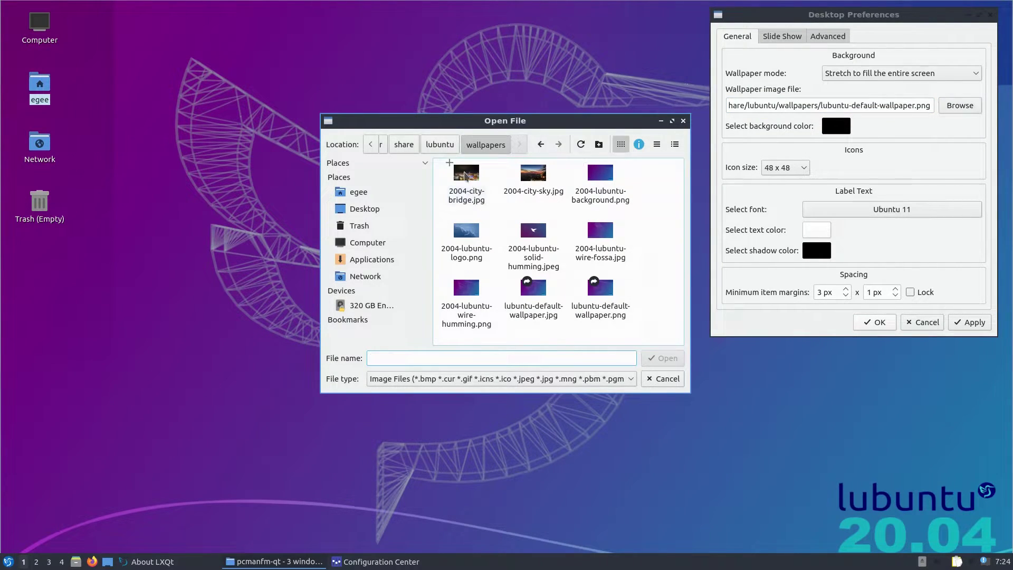
double_click(466, 174)
click(975, 323)
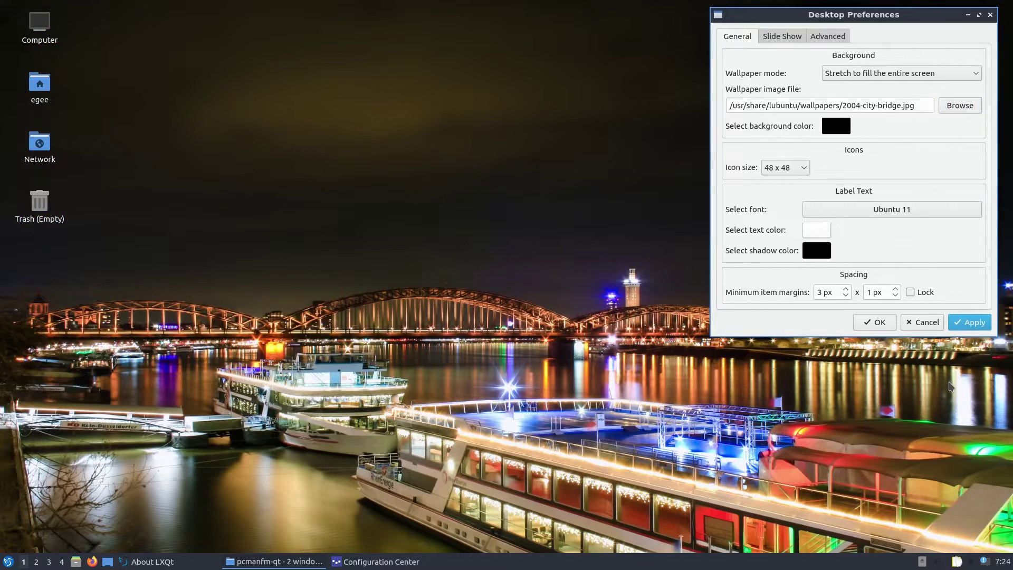
click(960, 106)
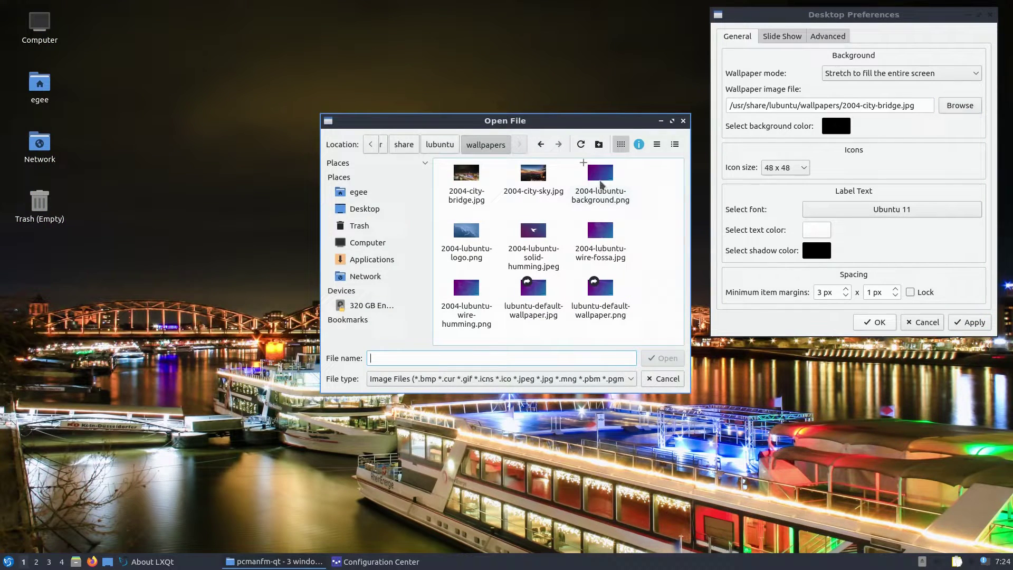
double_click(600, 230)
click(971, 322)
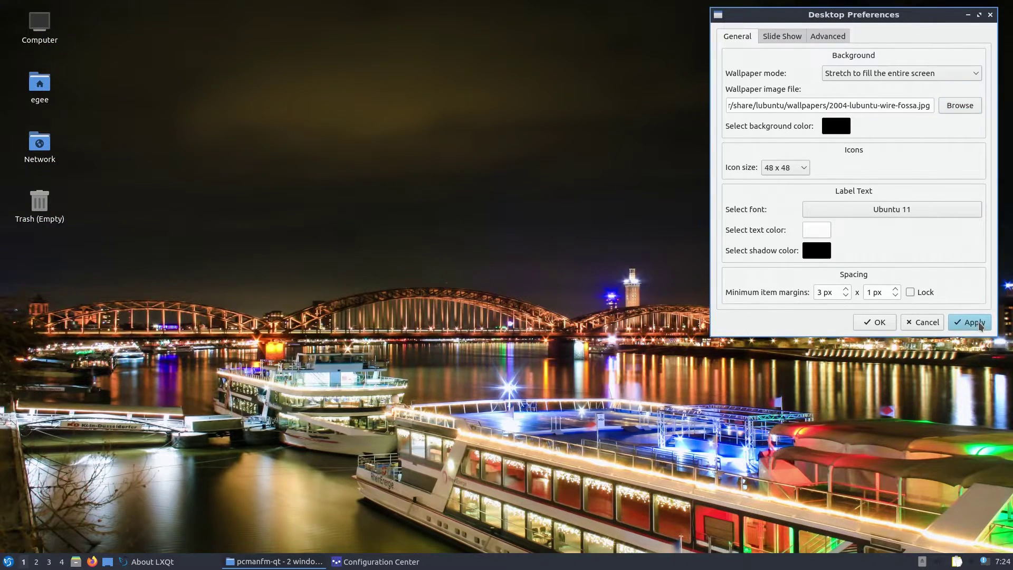
Apply 2004-lubuntu-solid-humming.jpeg, then pick lubuntu-default-wallpaper.png in the chooser.
click(970, 109)
double_click(538, 240)
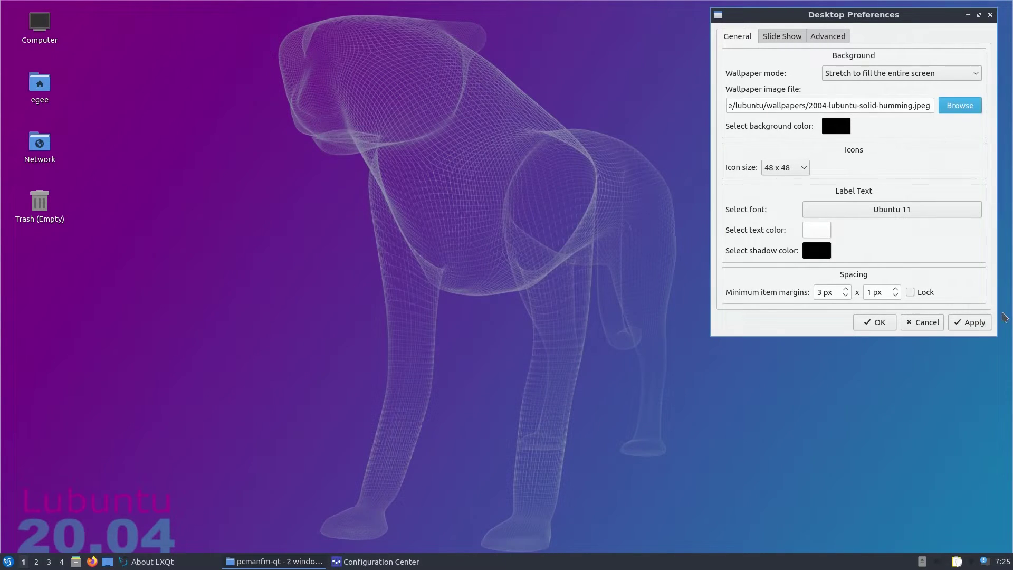
click(978, 322)
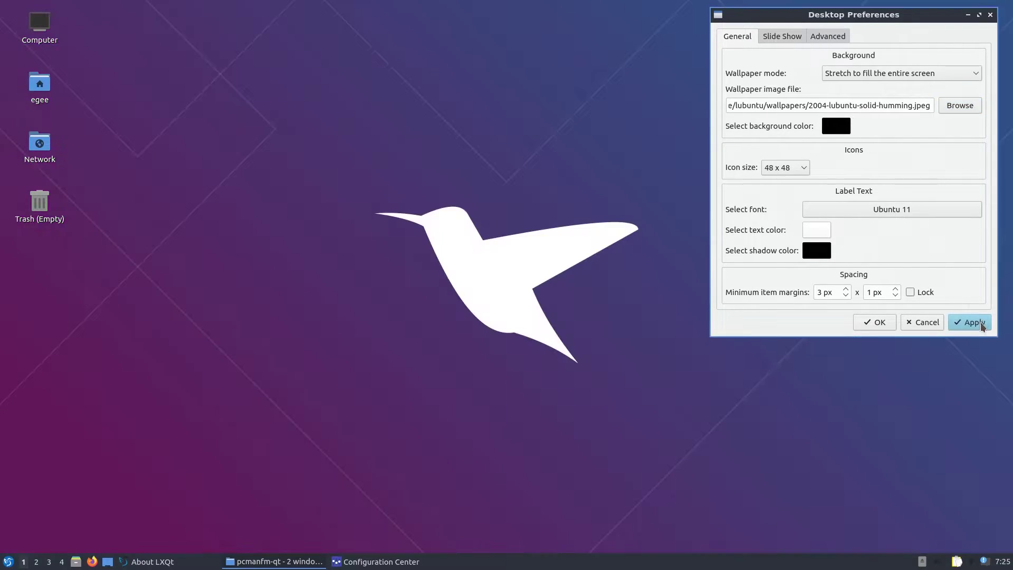
click(974, 108)
click(464, 242)
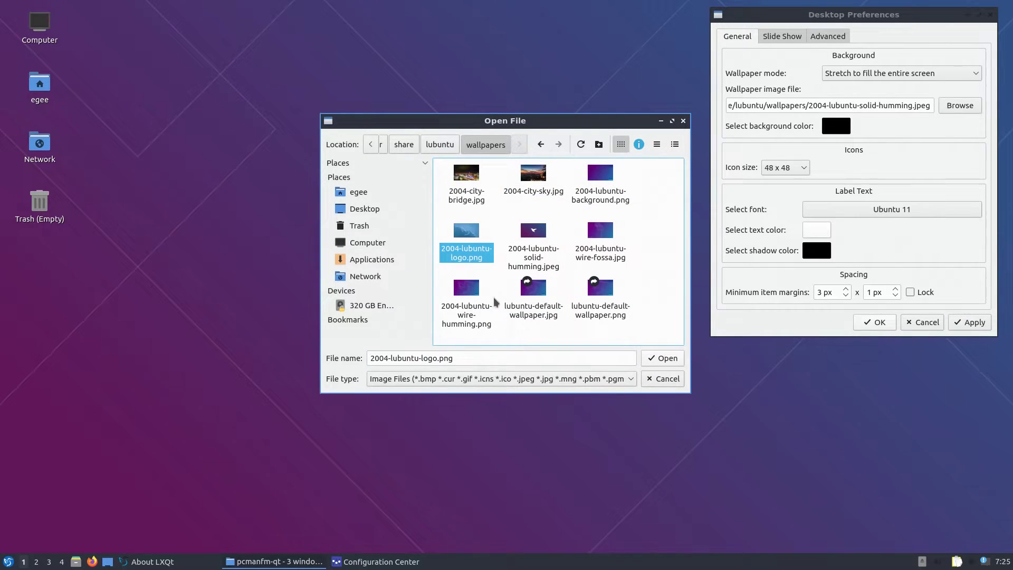
click(601, 289)
Confirm the default wallpaper and launch the compton compositor from the application menu.
click(662, 357)
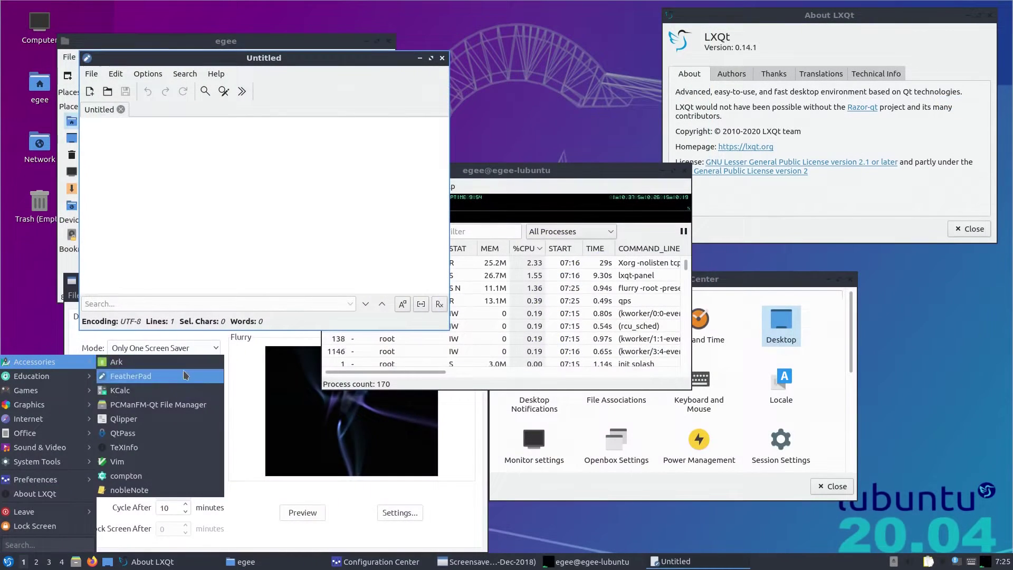
key(Escape)
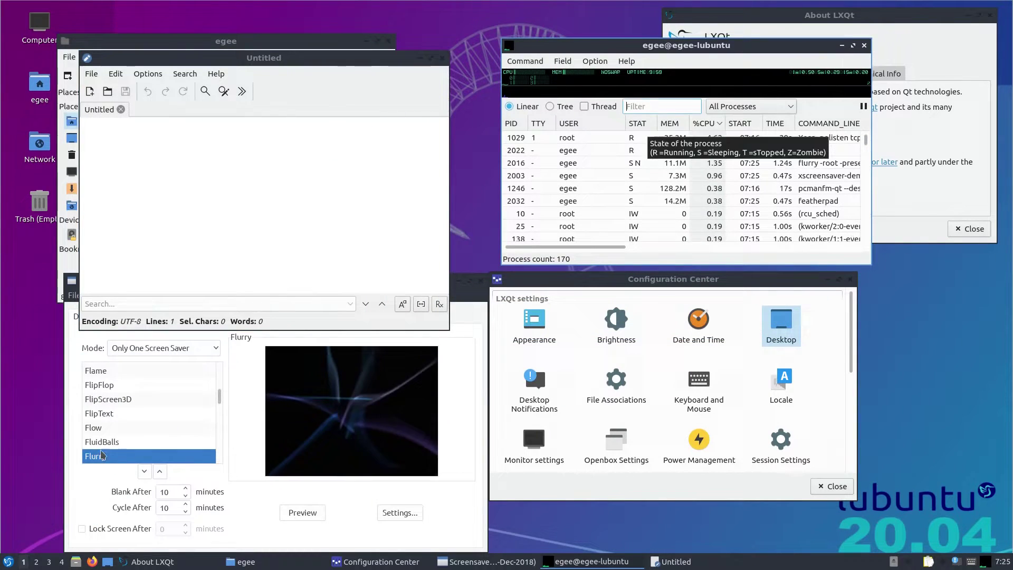
key(super)
mouse_move(34, 361)
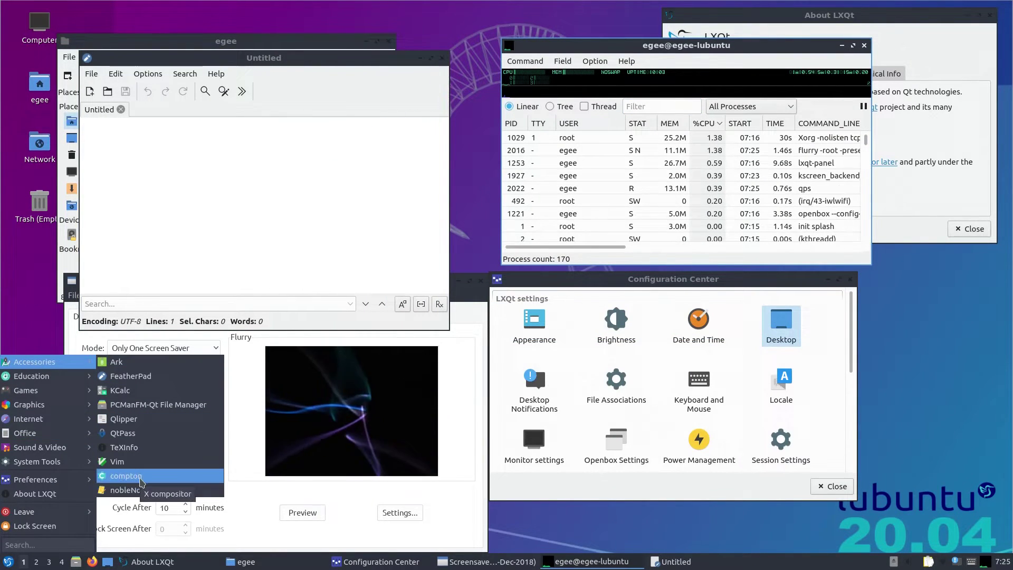
click(126, 476)
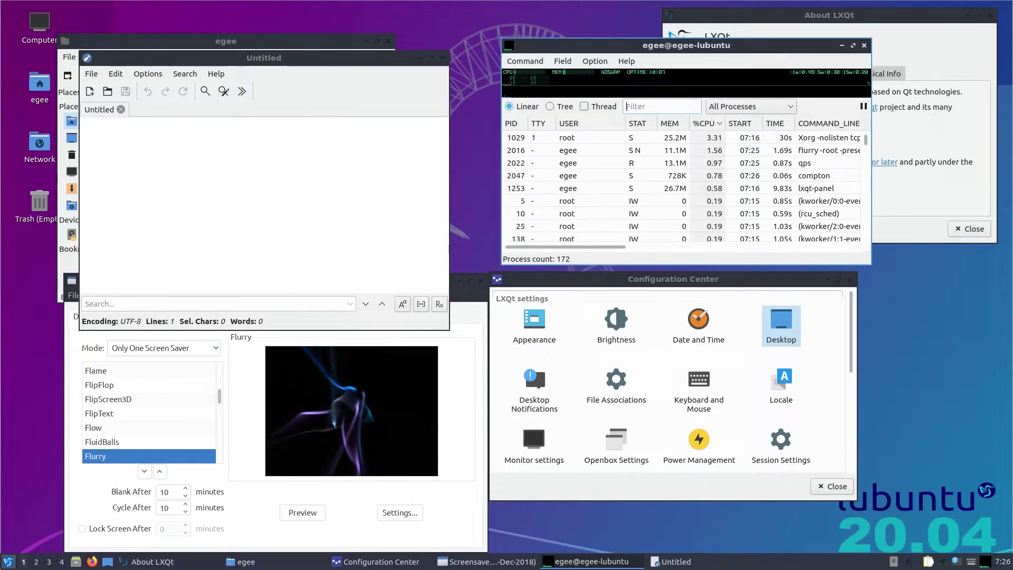
Reopen and dismiss the application menu, then request a session suspend.
key(super)
key(Escape)
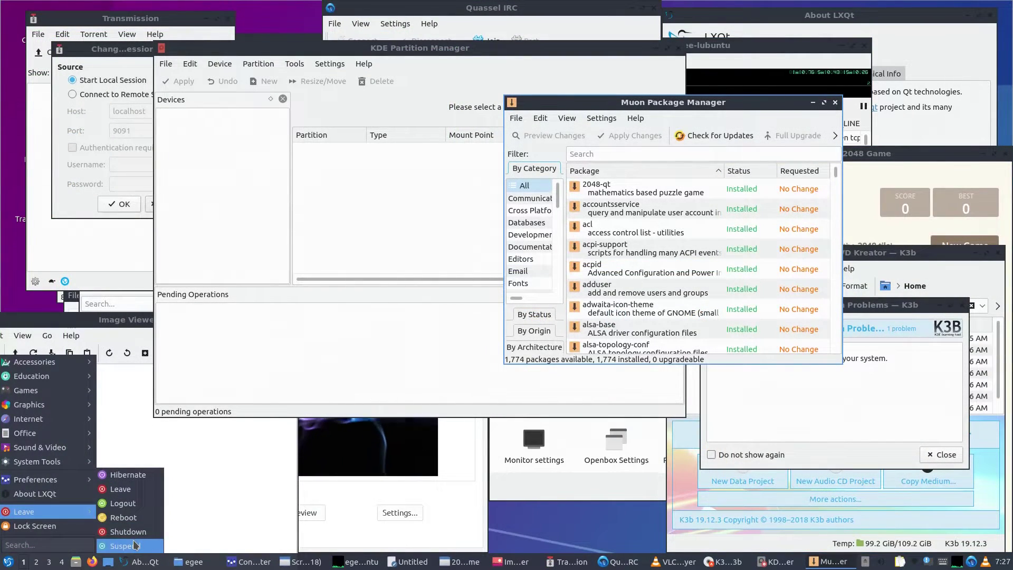
click(126, 546)
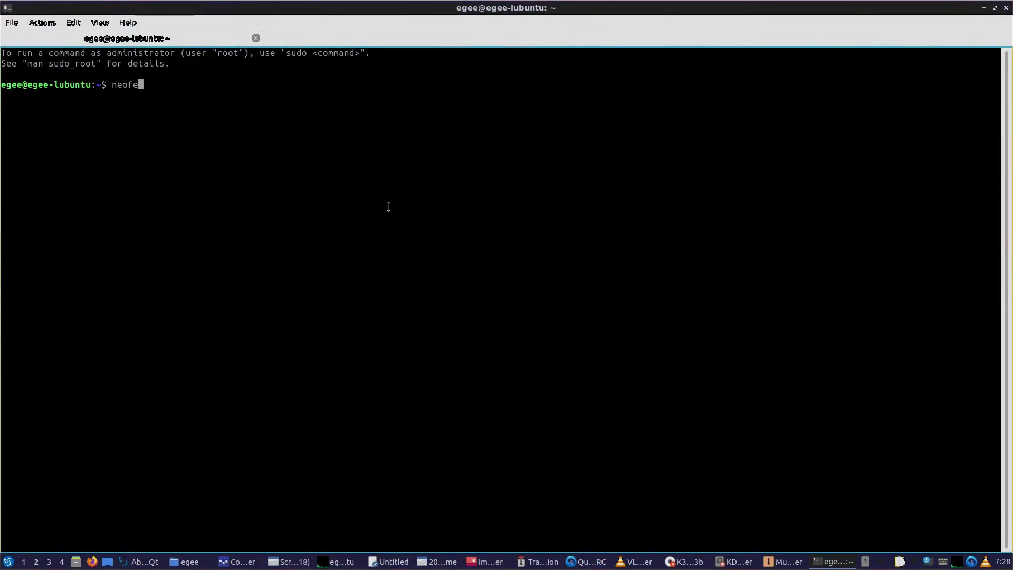
Finish typing neofetch and run it to print the system summary.
text(tch)
key(Return)
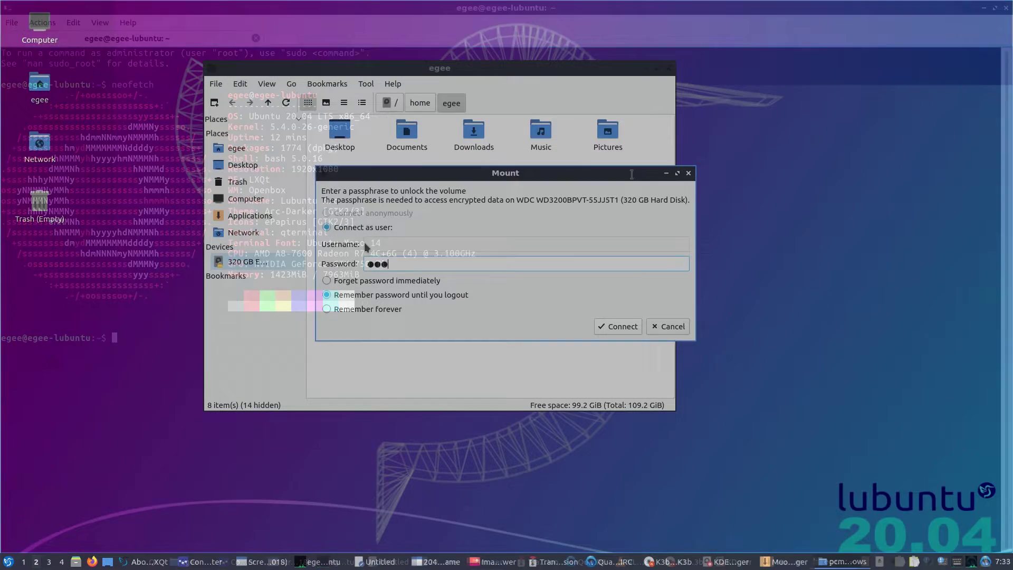
Unlock SuperSecretDisk with its passphrase, briefly open the 16 GB volume, then eject it.
text(*****)
key(Return)
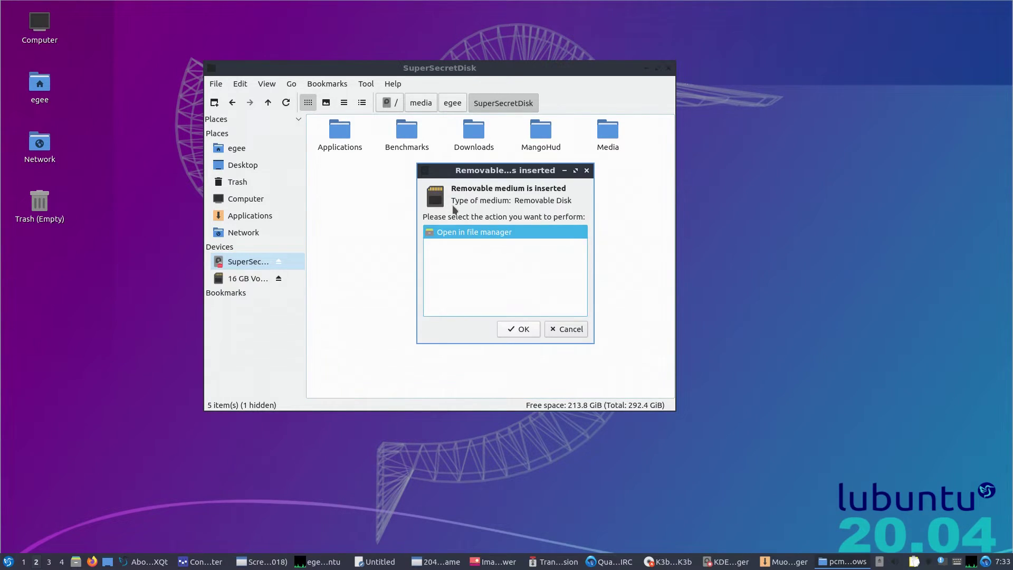
click(535, 328)
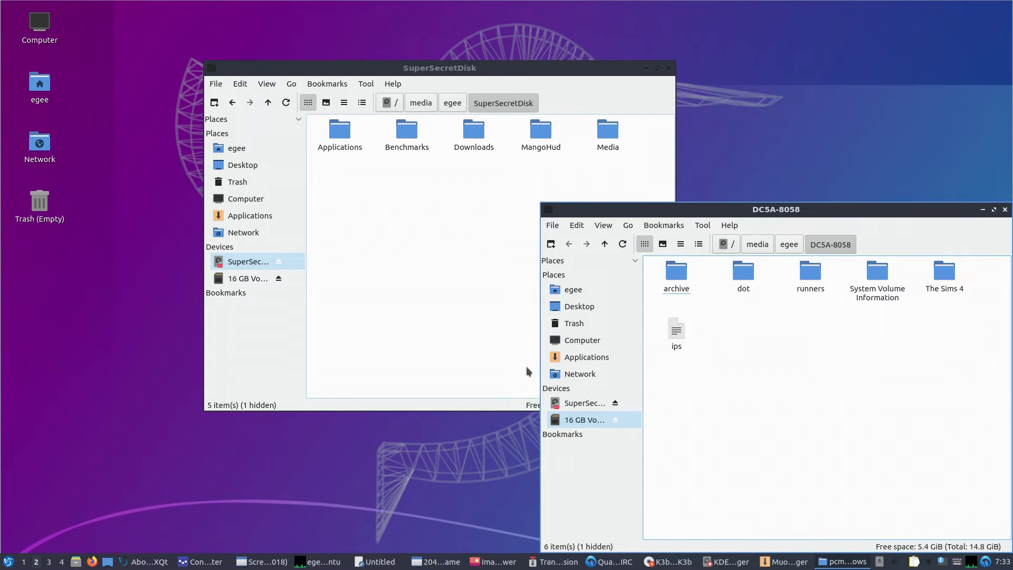
click(1002, 211)
click(278, 280)
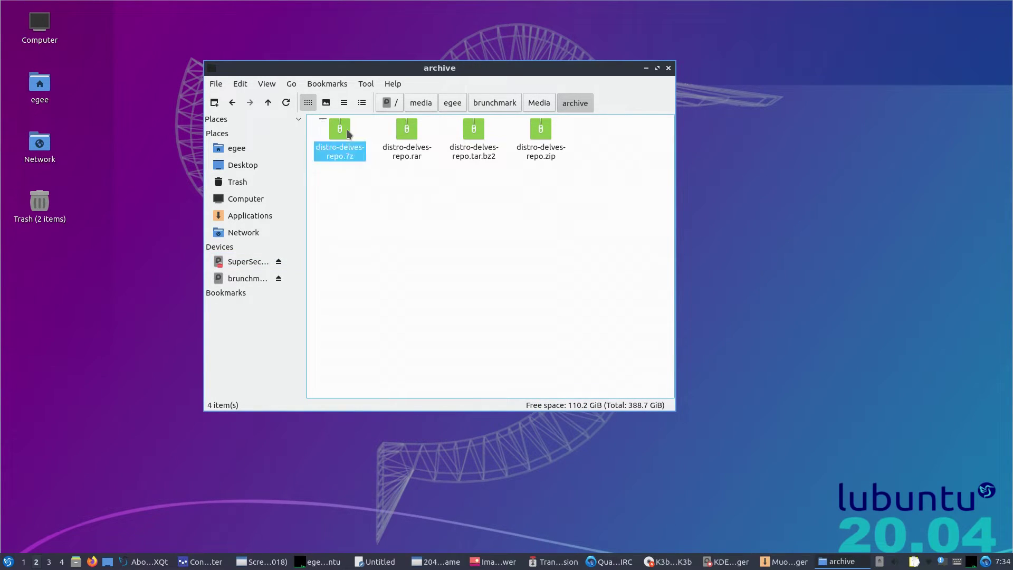
Open the 7z, rar, tar.bz2 and zip versions of distro-delves-repo in Ark.
double_click(347, 129)
double_click(414, 135)
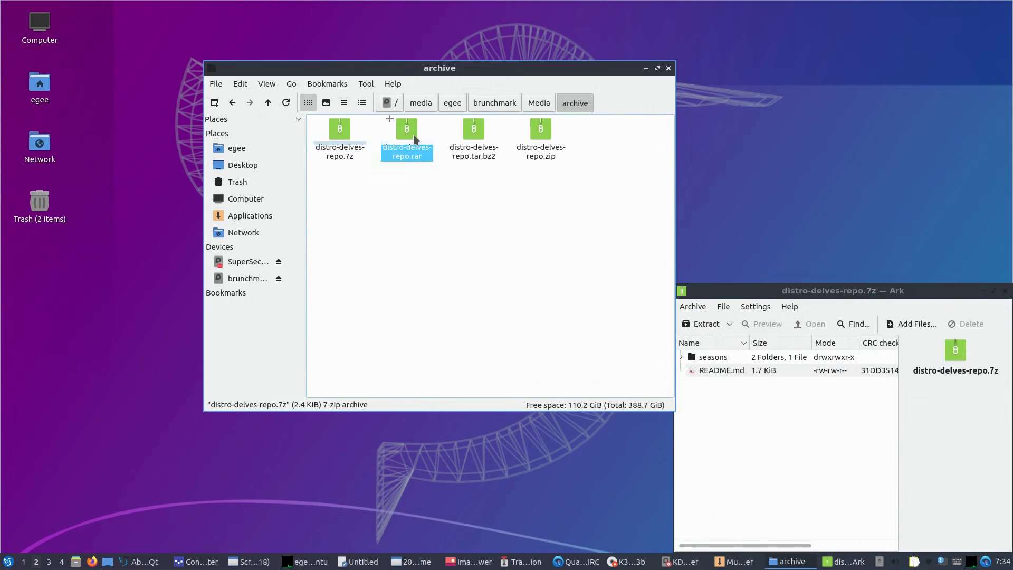
double_click(469, 140)
double_click(543, 137)
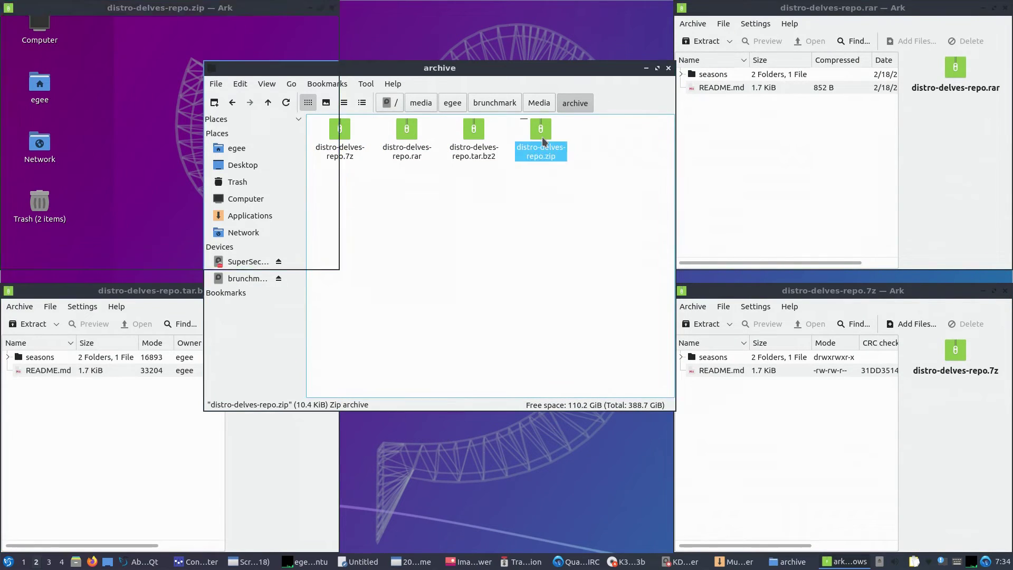
From Media's audio folder, play 'Egasts! Developer Stories Ep:02.ac3'.
click(414, 222)
click(539, 102)
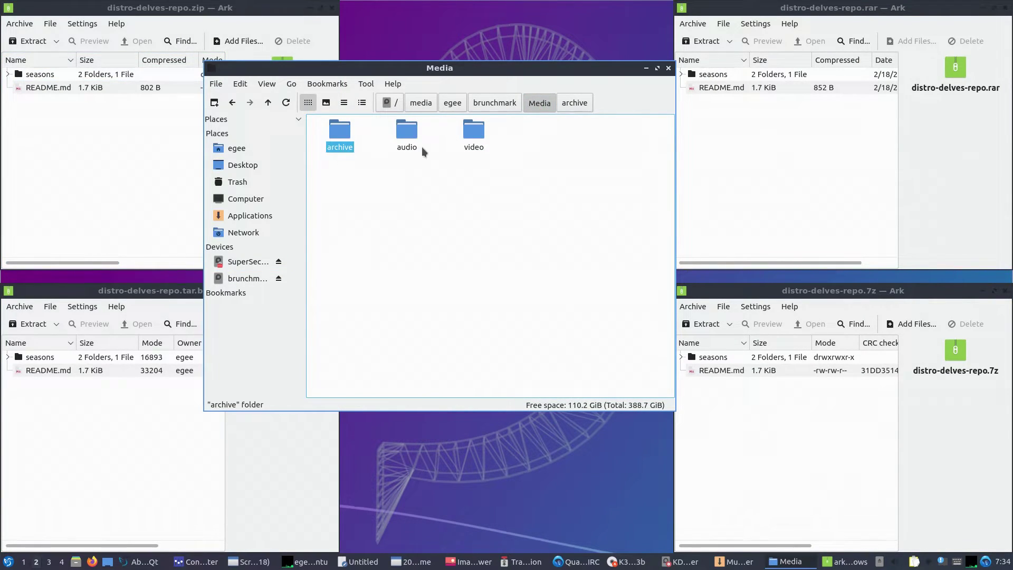
double_click(407, 135)
double_click(348, 138)
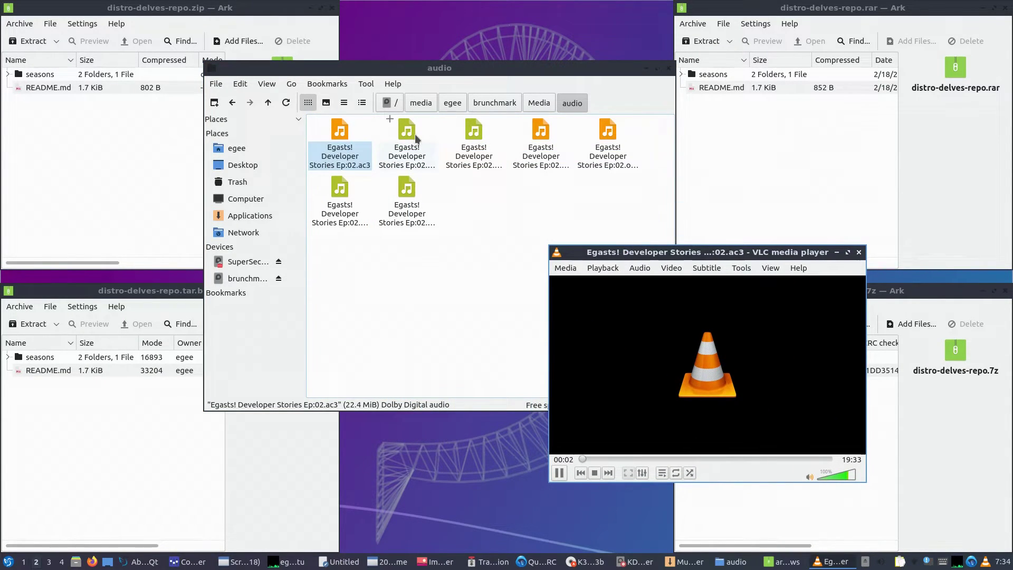
Play the FLAC, OGG and other audio samples, then pdxretrogamingexpo-h265.mp4, and select vp9.webm.
click(455, 133)
double_click(529, 134)
double_click(607, 135)
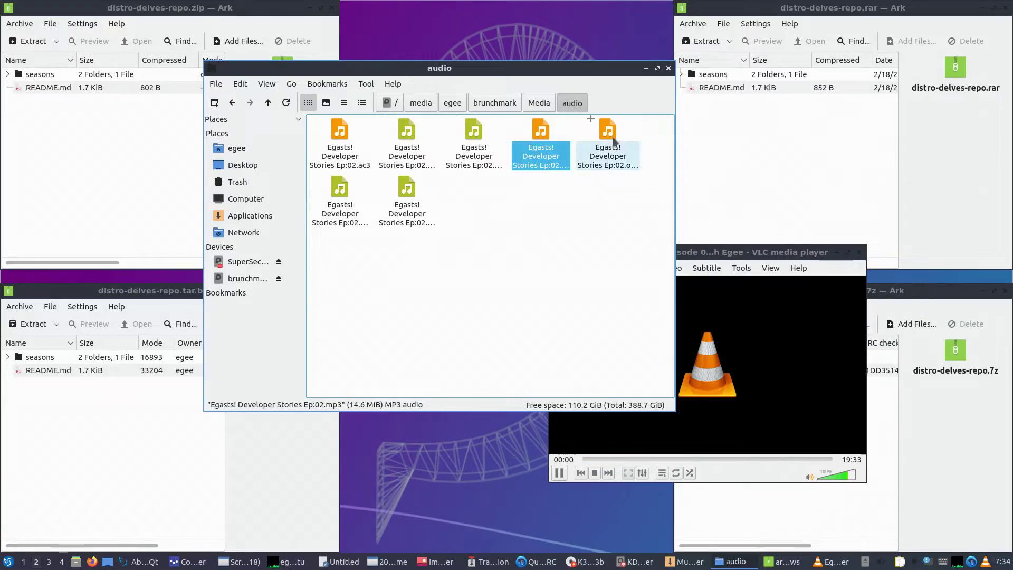
double_click(336, 203)
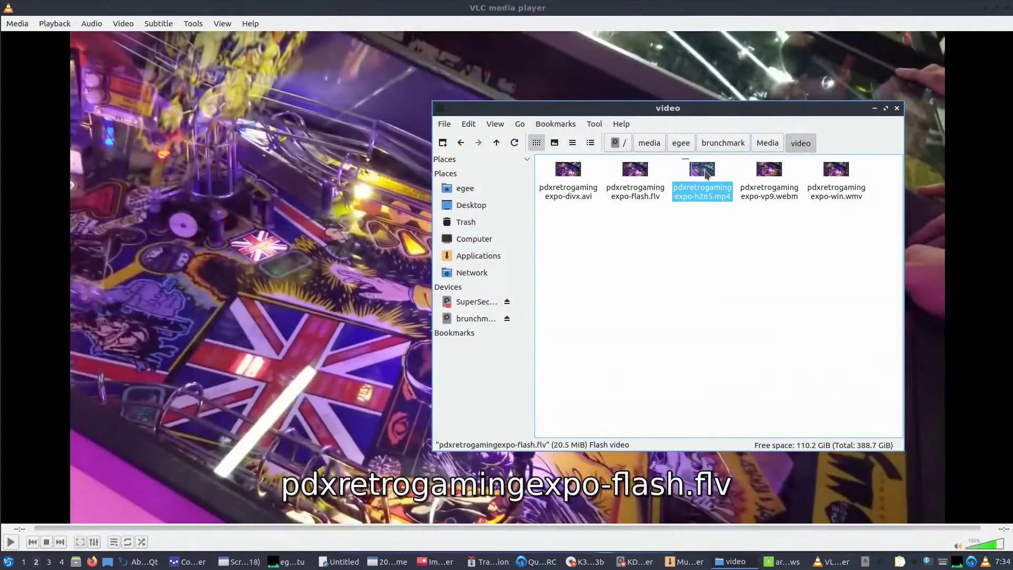
double_click(703, 175)
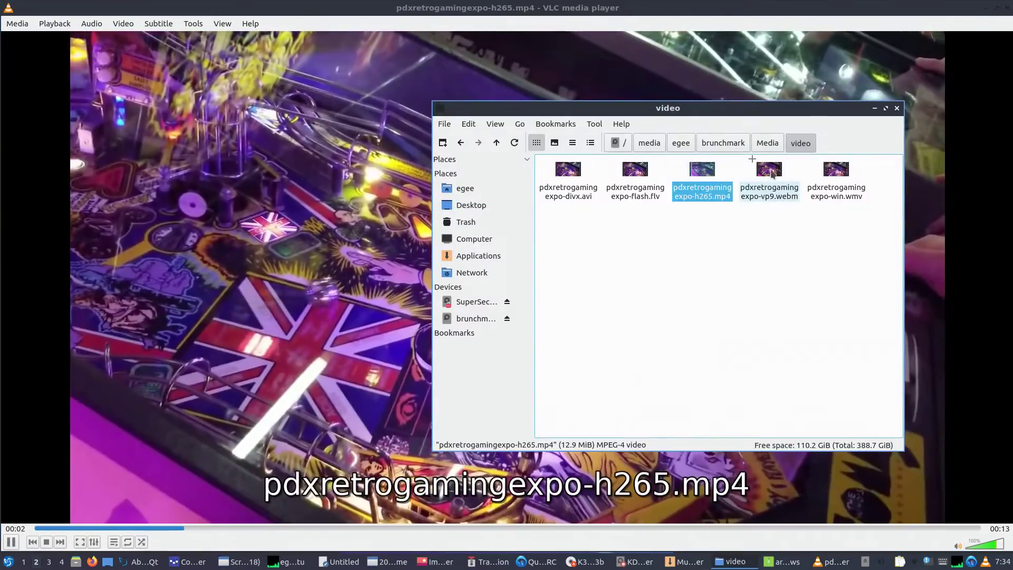
click(772, 172)
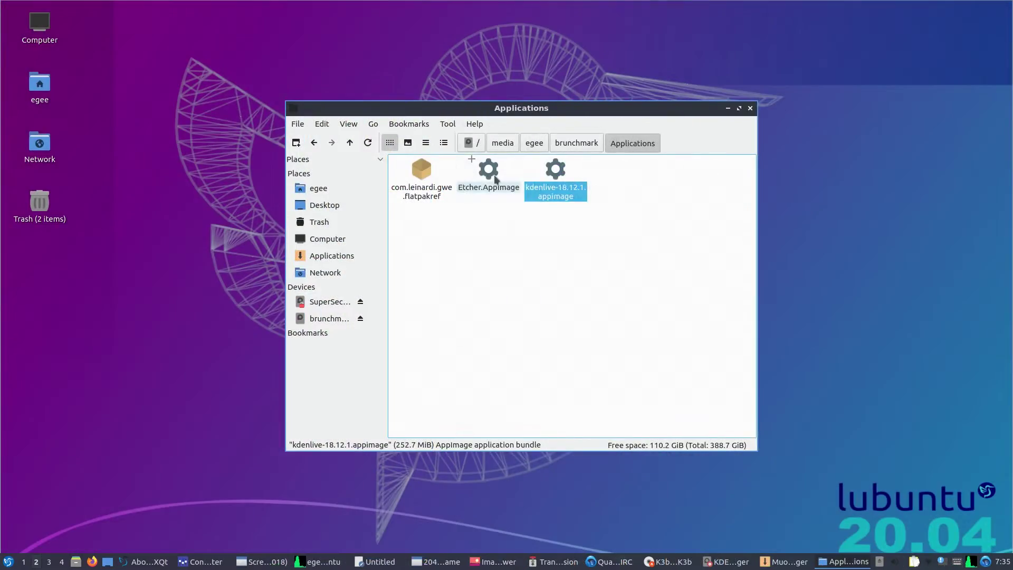
Launch Etcher from Etcher.AppImage, then close both Etcher and Kdenlive.
double_click(489, 174)
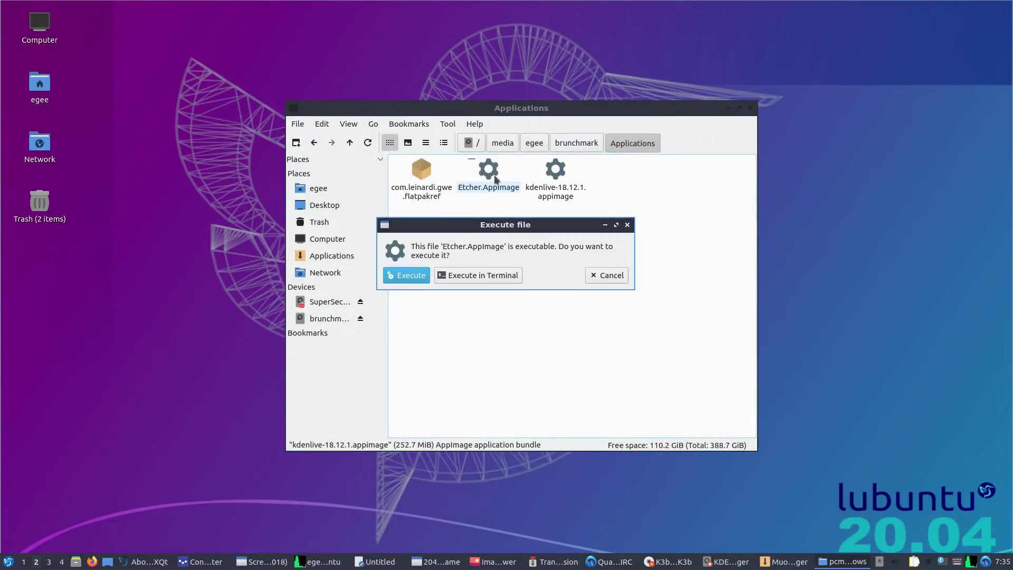
click(416, 276)
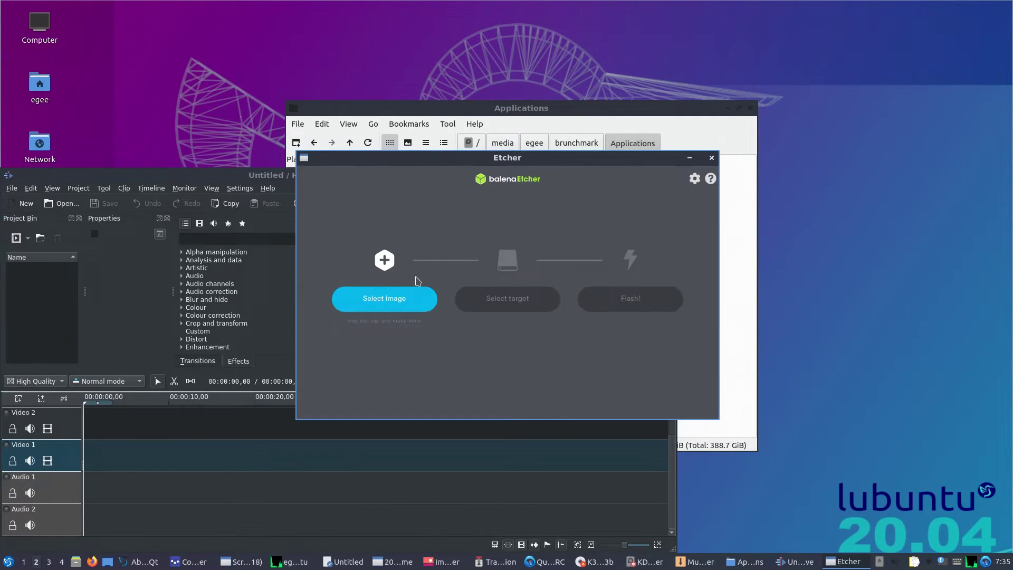
drag(532, 161, 710, 127)
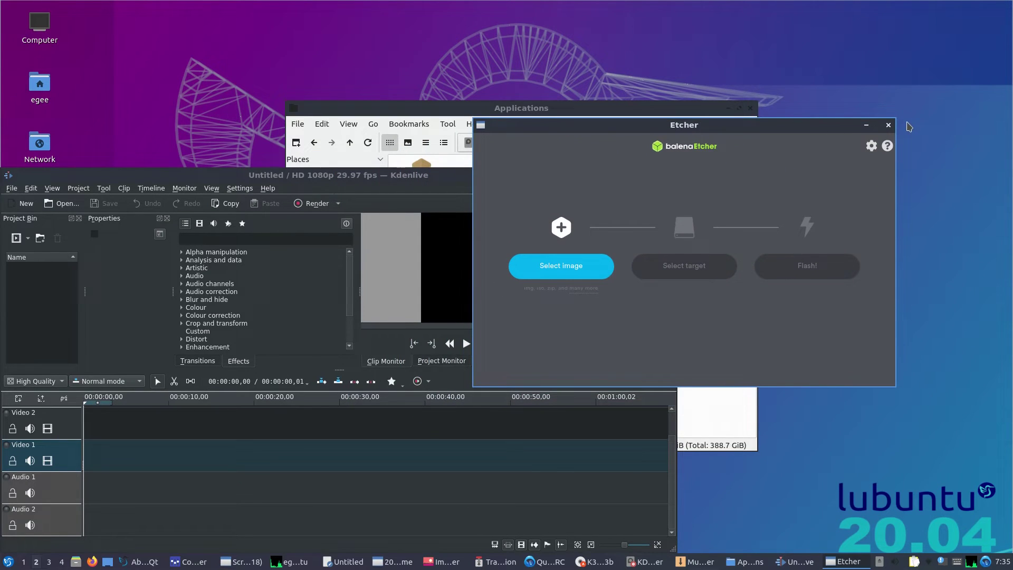
click(890, 126)
click(670, 176)
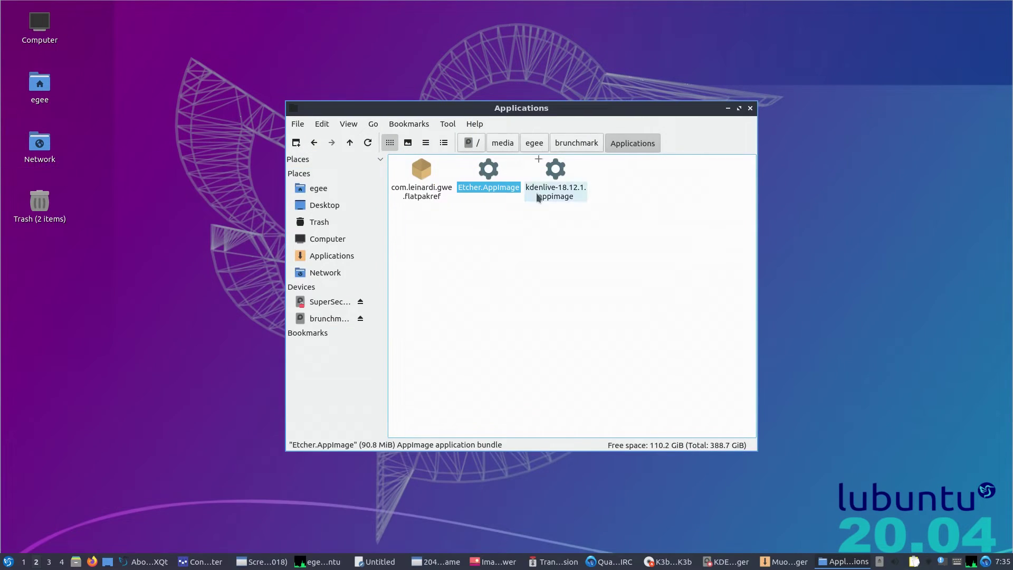
Open com.leinardi.gwe.flatpakref in Discover, then centre and enlarge the Discover window.
double_click(420, 174)
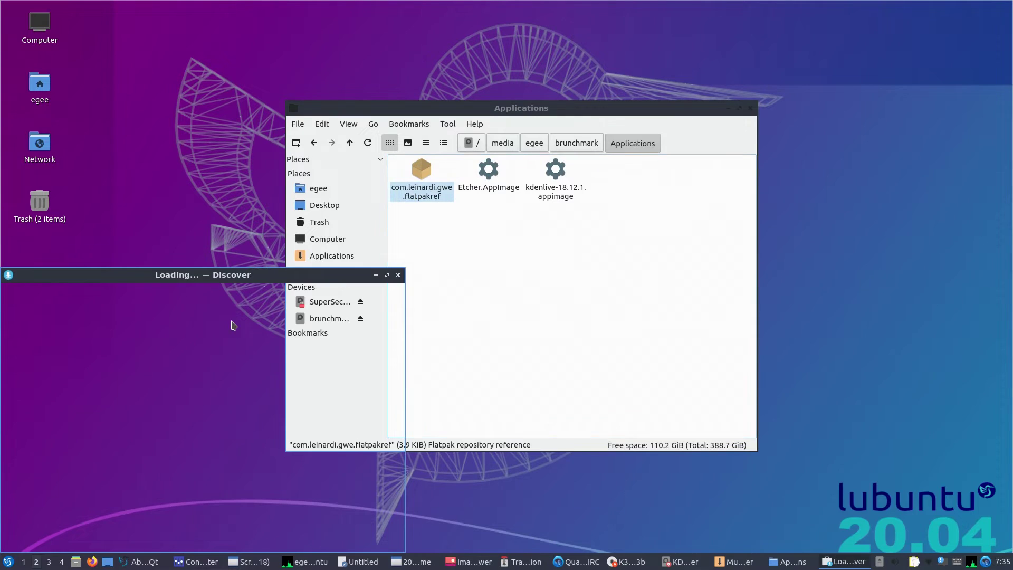
drag(232, 280, 551, 72)
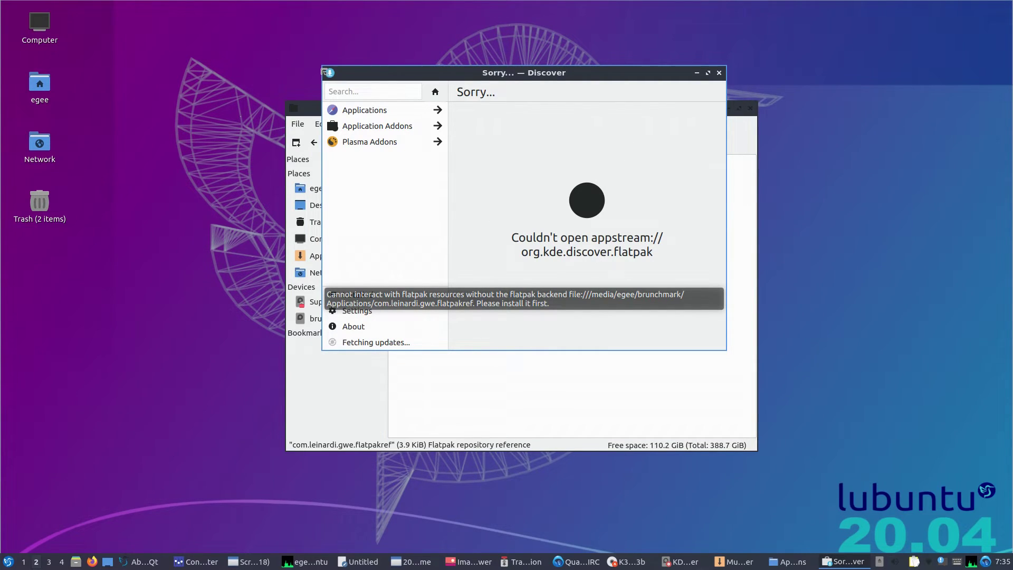
drag(324, 69, 91, 2)
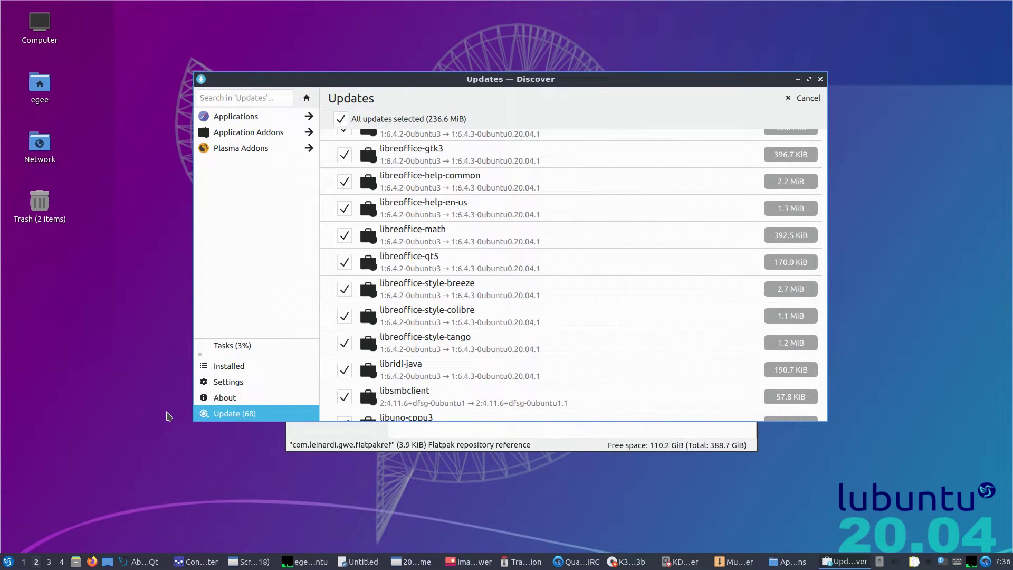
Place Software Sources over Discover and widen it to show the full NVIDIA driver names.
drag(208, 334, 515, 155)
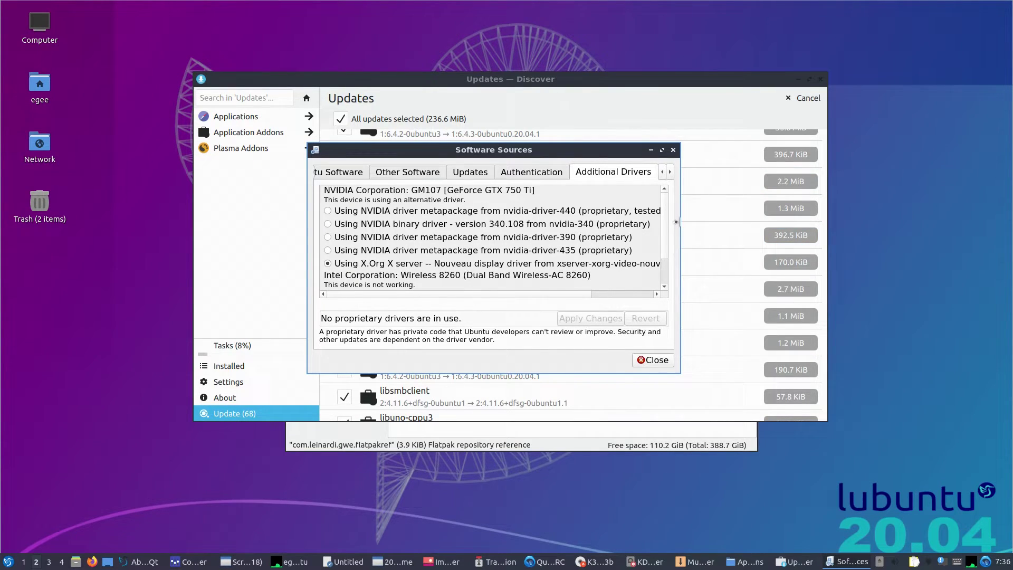
drag(680, 228, 871, 212)
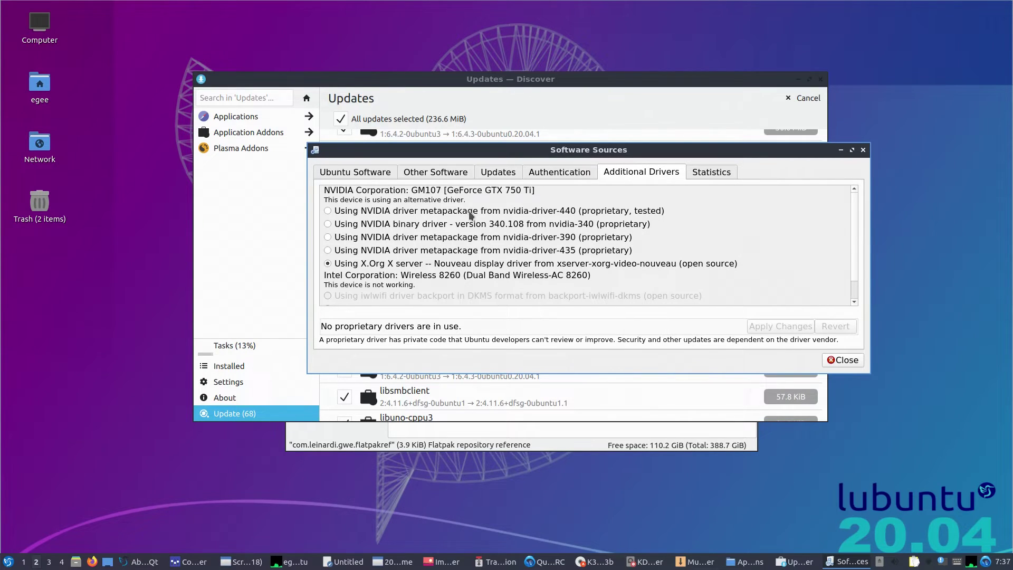
drag(636, 149, 761, 90)
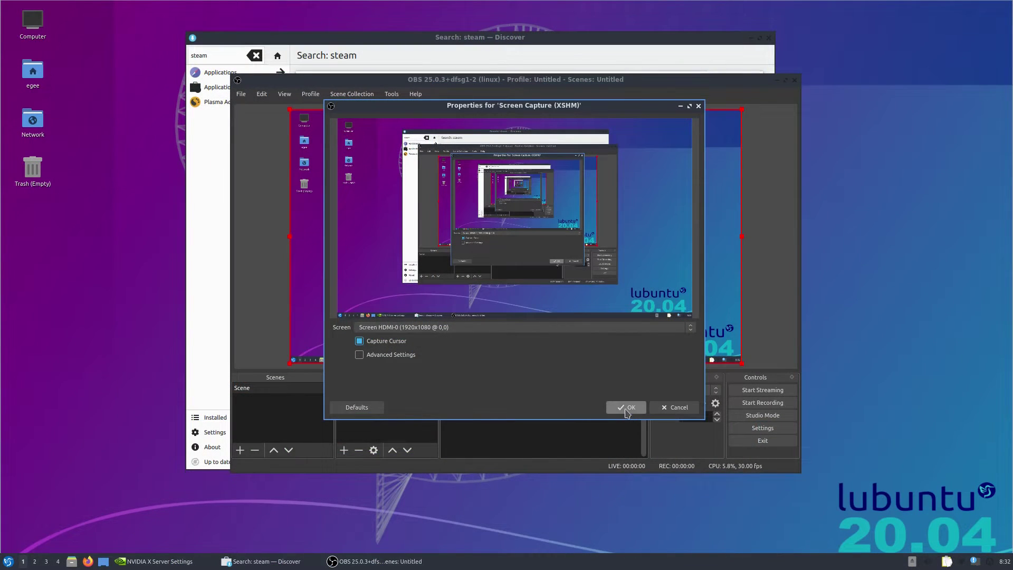
Record the screen in OBS, then play the new .mkv from the egee home folder in VLC.
click(627, 408)
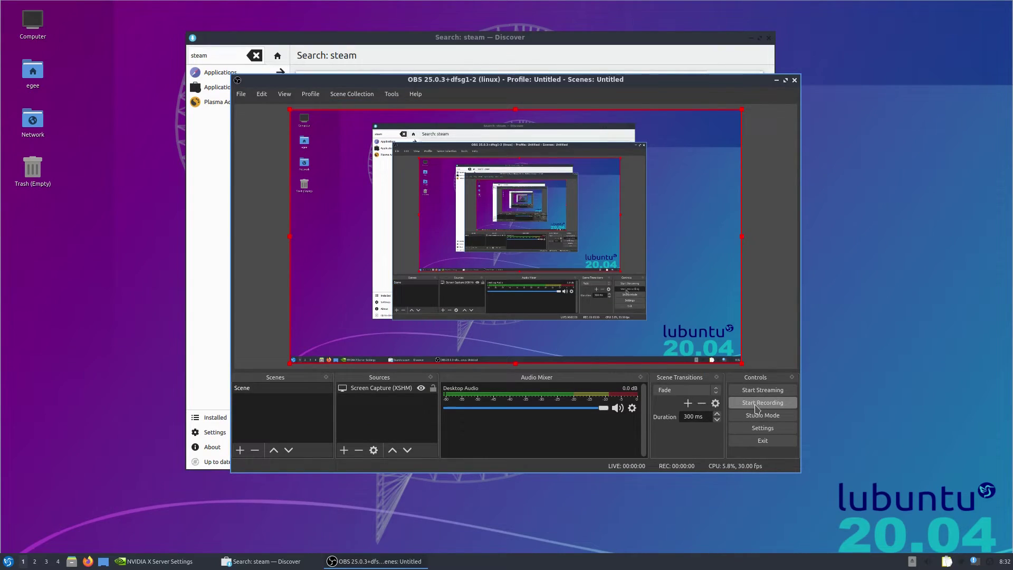
click(758, 404)
drag(614, 85, 634, 94)
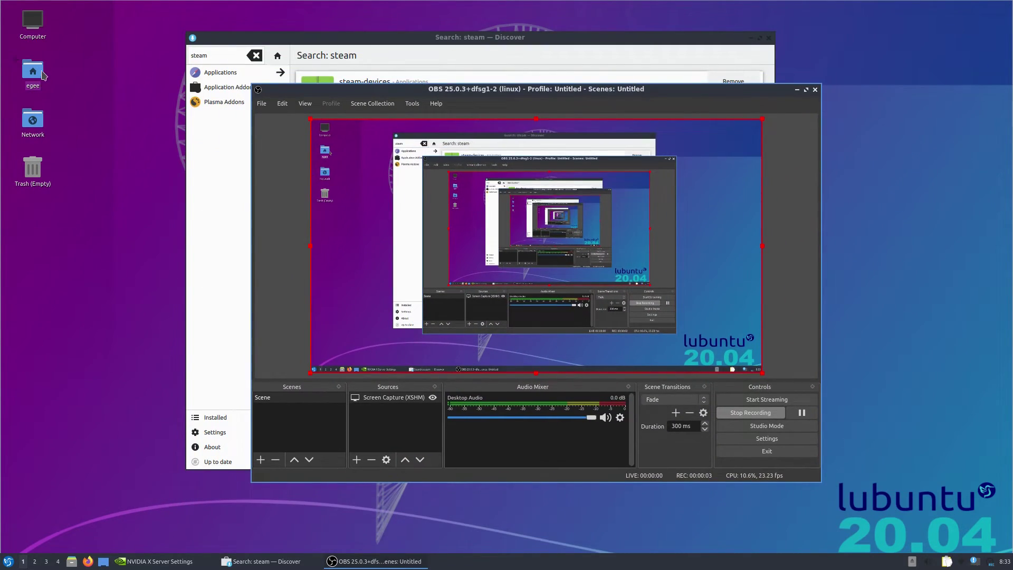
double_click(42, 73)
double_click(236, 330)
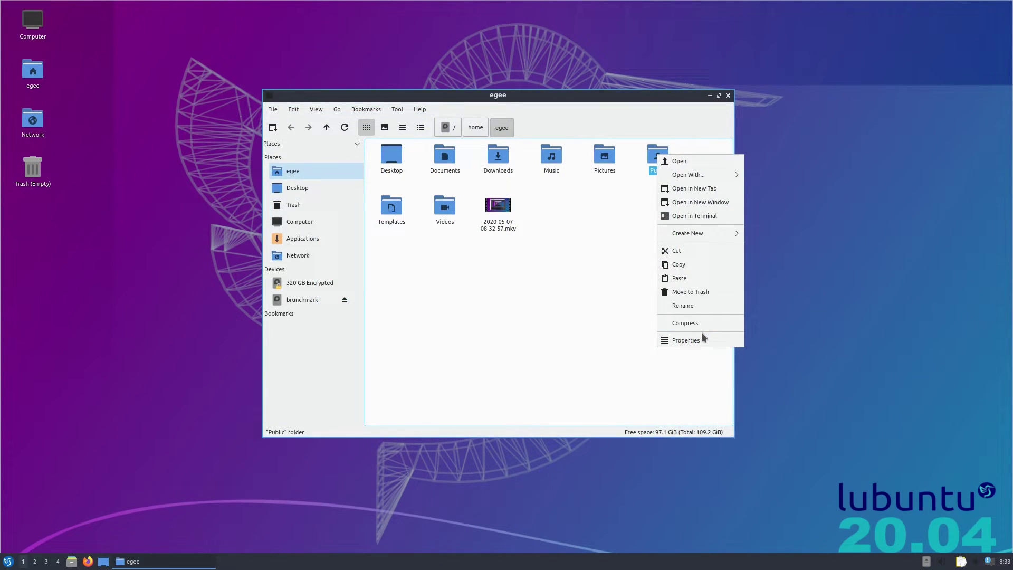
Open the Public folder's properties and check its Permissions tab.
click(695, 340)
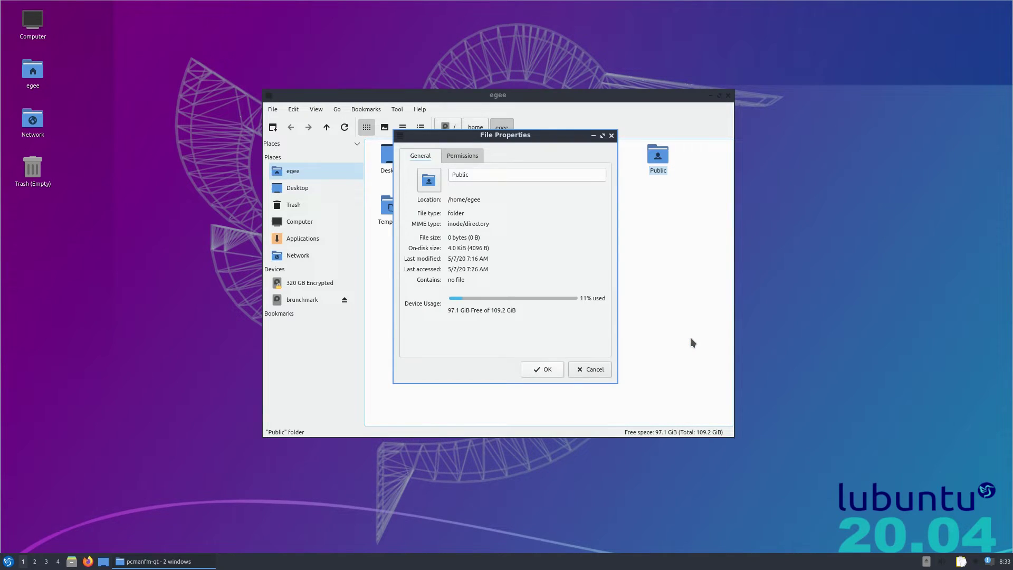
click(461, 157)
click(438, 157)
Dismiss the folder properties and connect anonymously to streamtop's D share via Network.
click(592, 369)
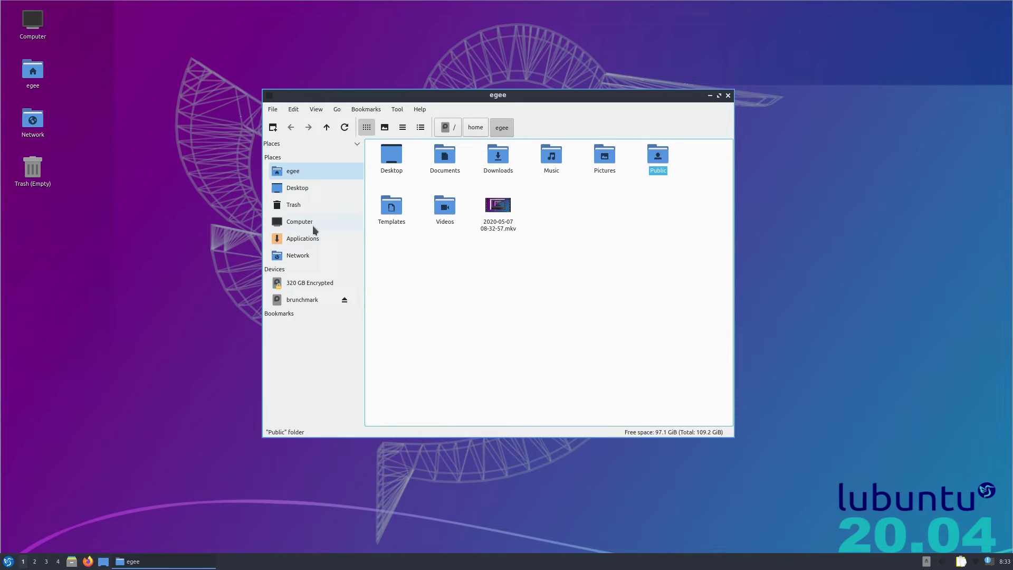
click(305, 238)
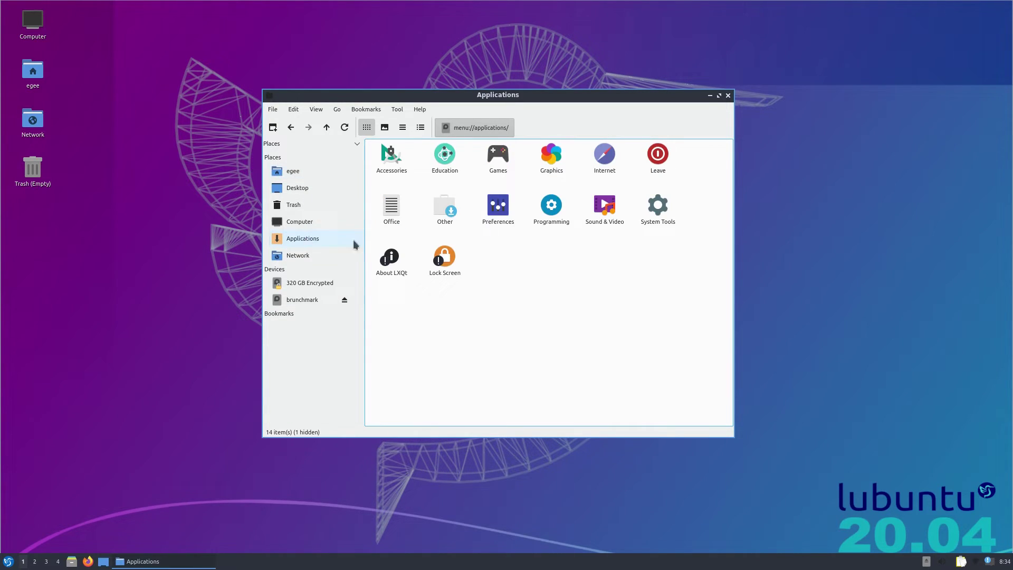
click(294, 256)
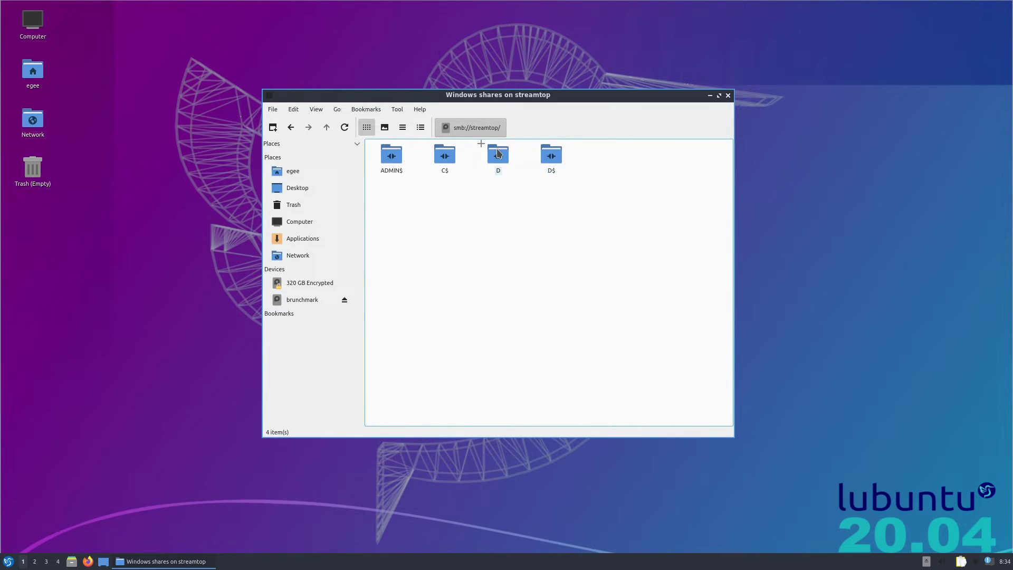
double_click(498, 154)
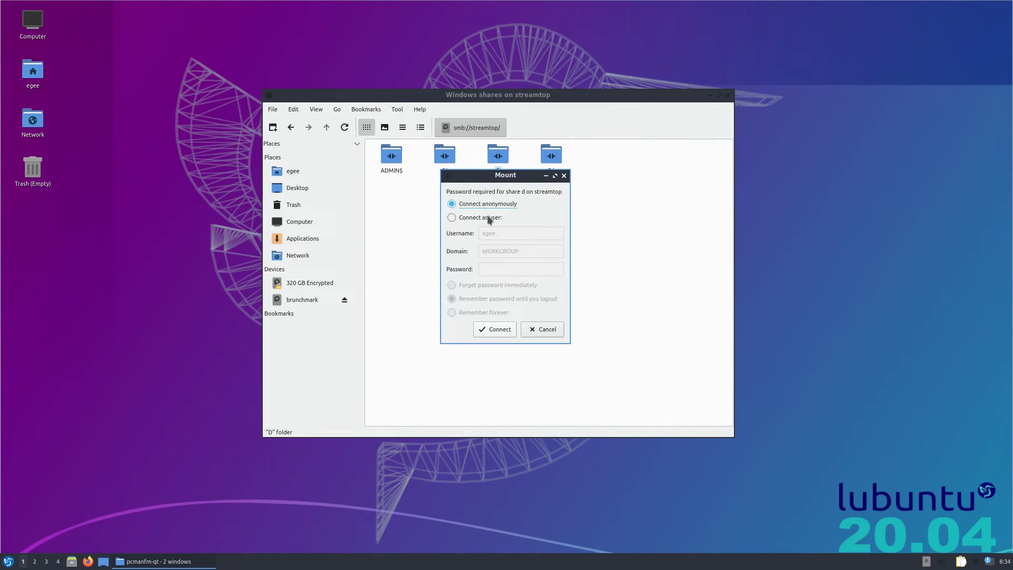
key(Return)
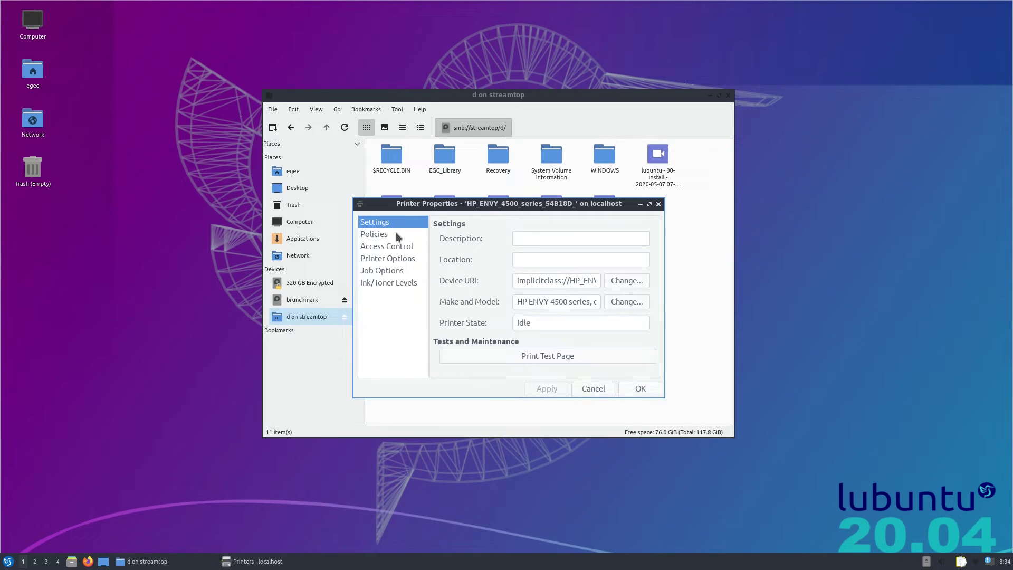
Review the HP ENVY 4500's policies, options and default job options, then cancel.
click(396, 233)
click(393, 258)
click(394, 272)
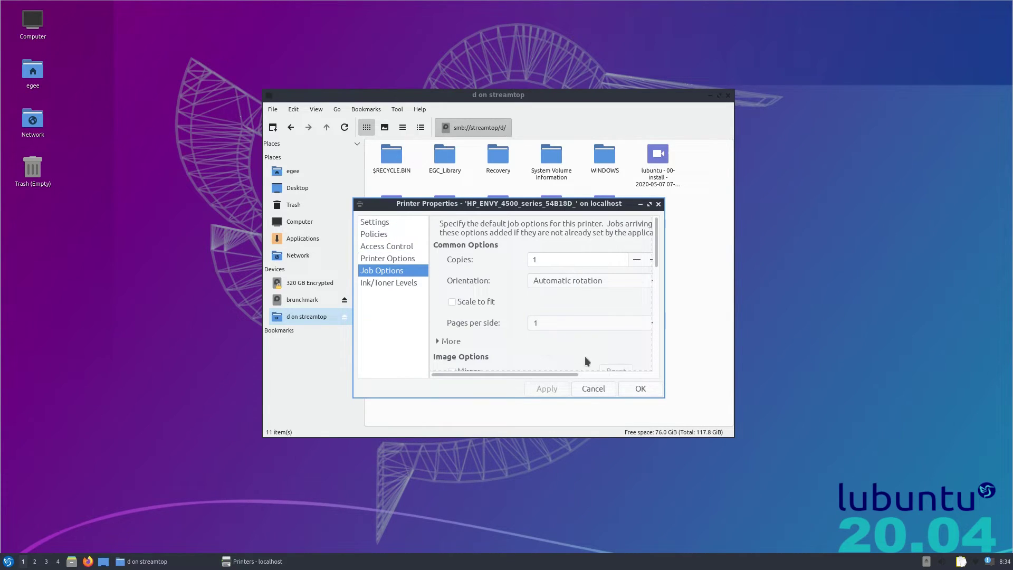
click(593, 388)
Pair the Wireless Controller over Bluetooth, confirming the matching PIN.
right_click(449, 296)
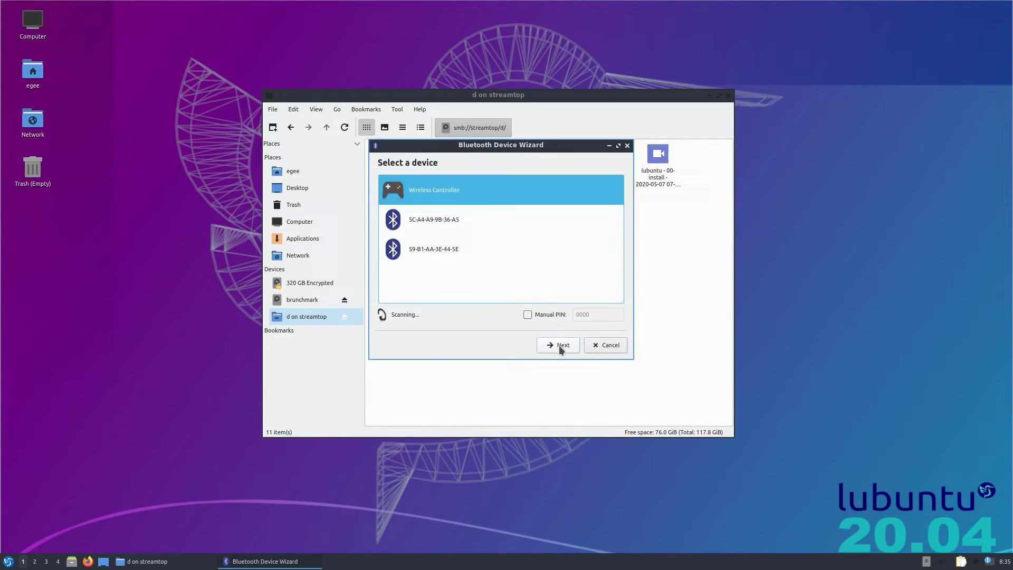
click(561, 347)
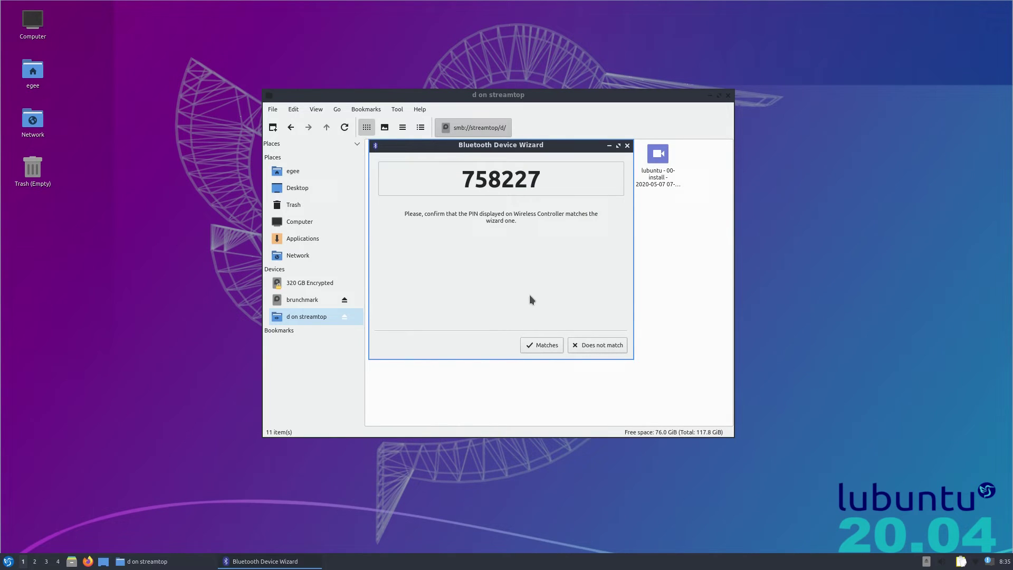
click(547, 345)
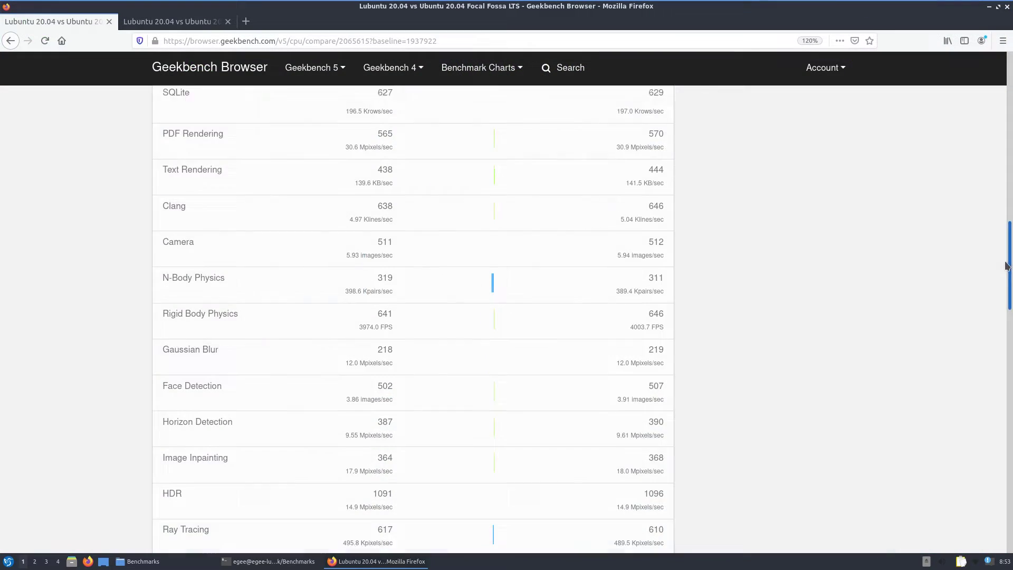
Scroll the CPU comparison, then the Vulkan Performance table down to SFFT.
scroll(1011, 309, down, 5)
drag(1011, 309, 1011, 401)
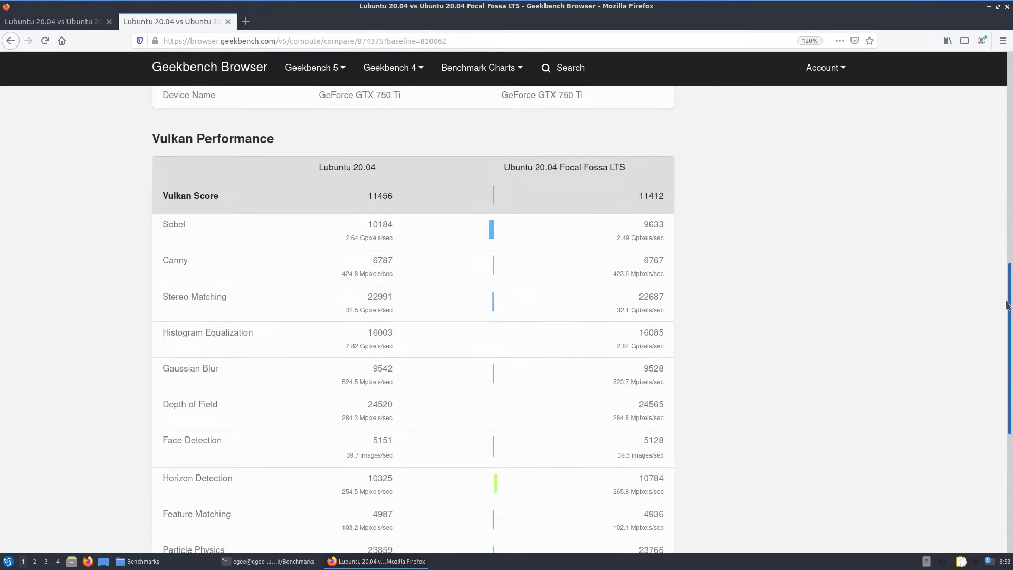
drag(1009, 298, 1011, 329)
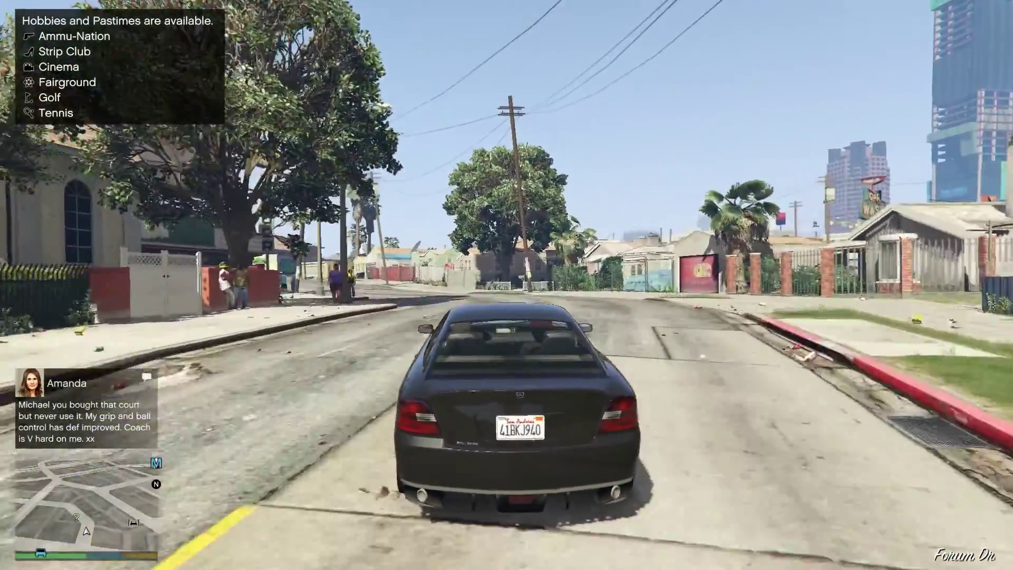
Drive the black car along Carson Ave and turn right onto Innocence Blvd.
key(a)
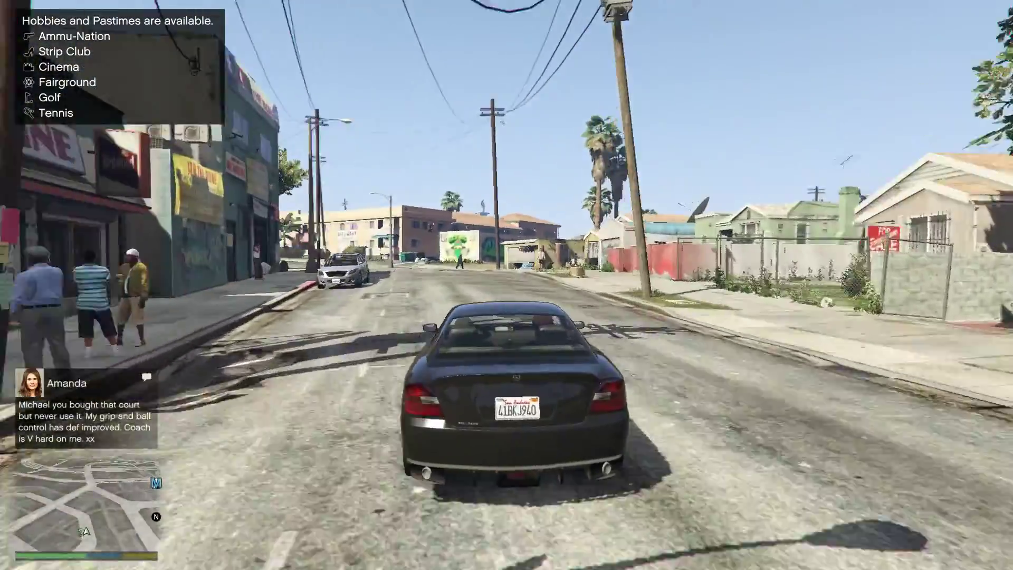
key(a)
key(a)
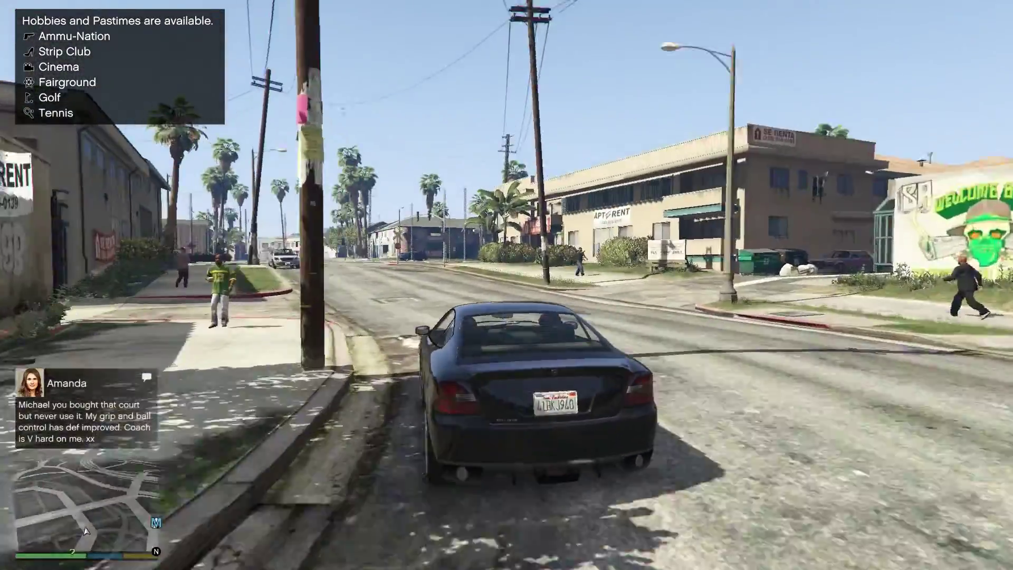
key(d)
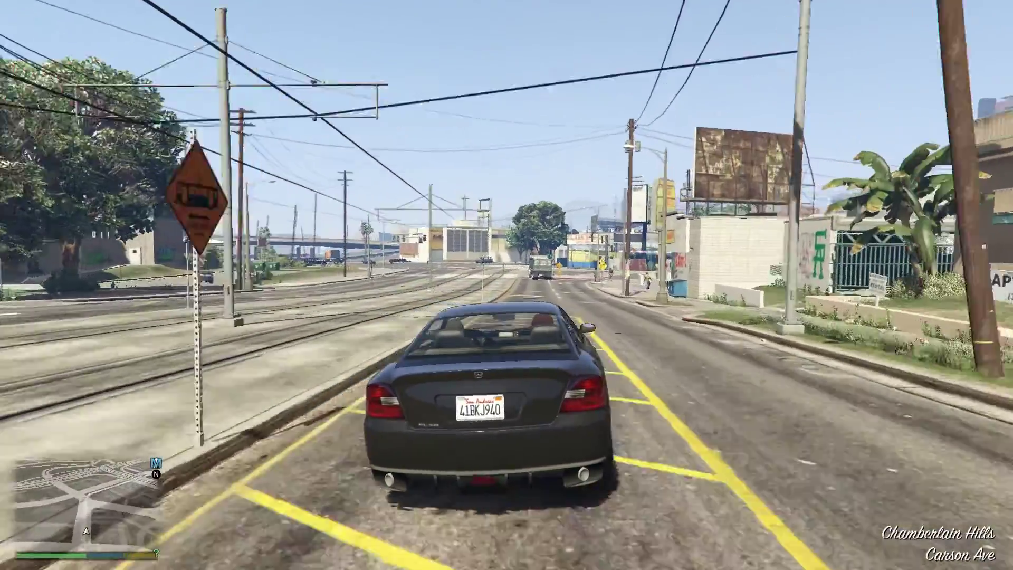
key(w)
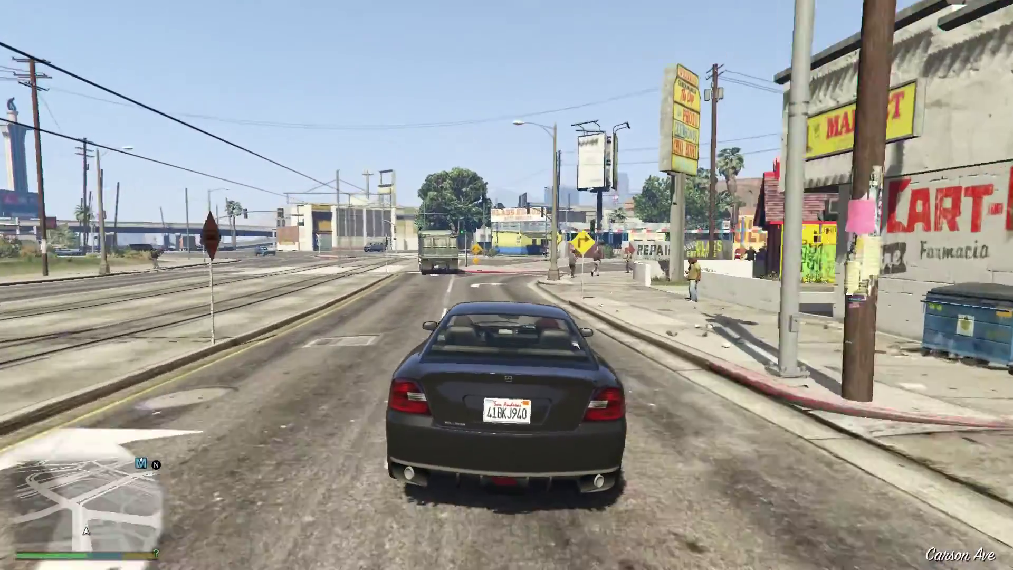
key(w)
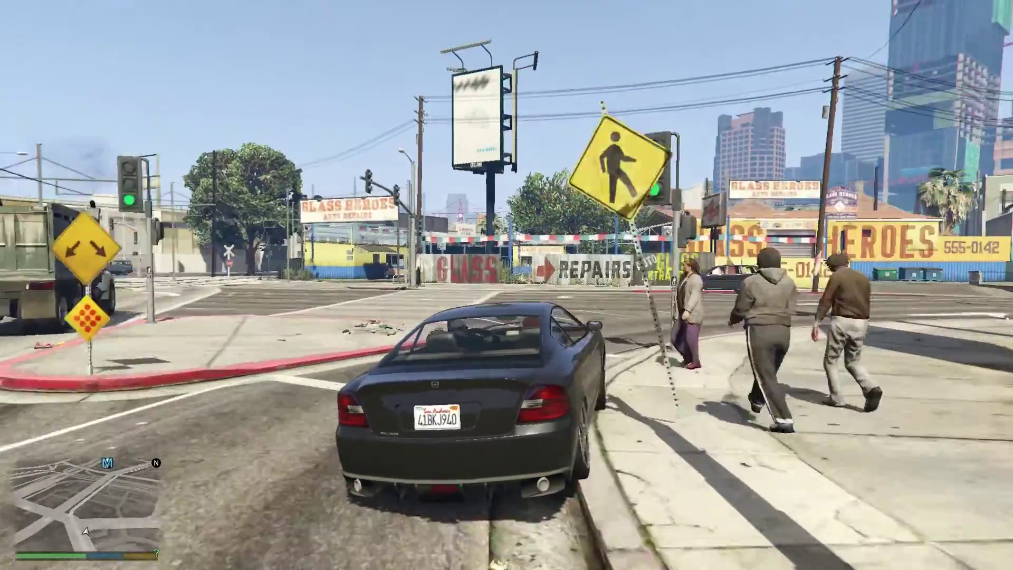
key(d)
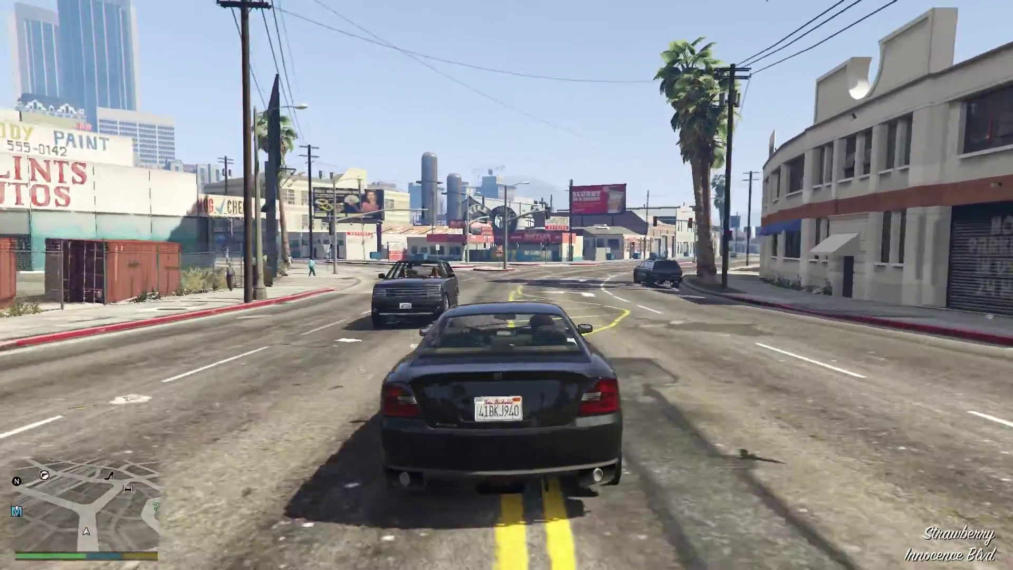
Drive under the Power St overpass, past the Motorsport building, to the Elgin Ave corner.
key(a)
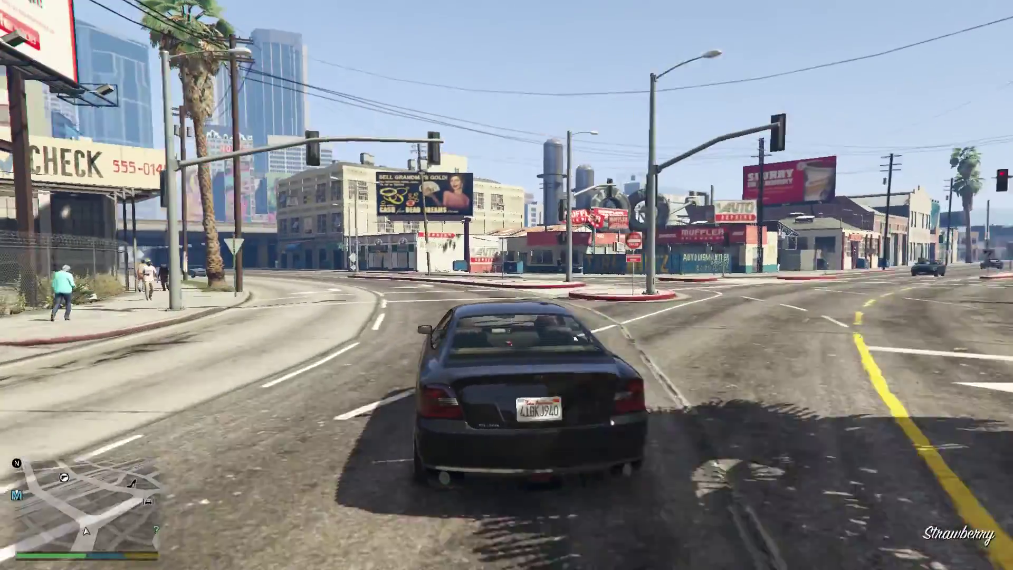
key(a)
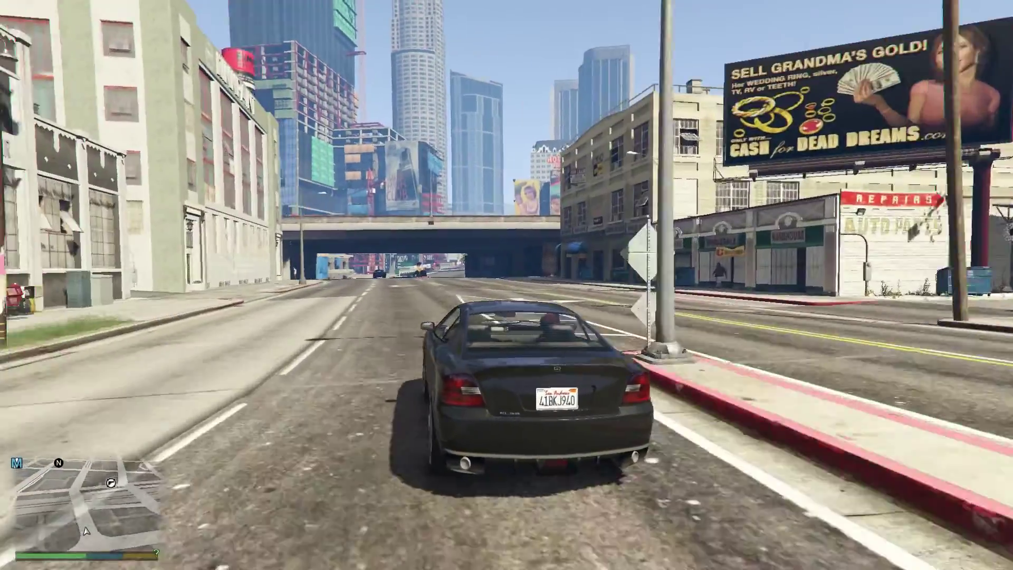
key(a)
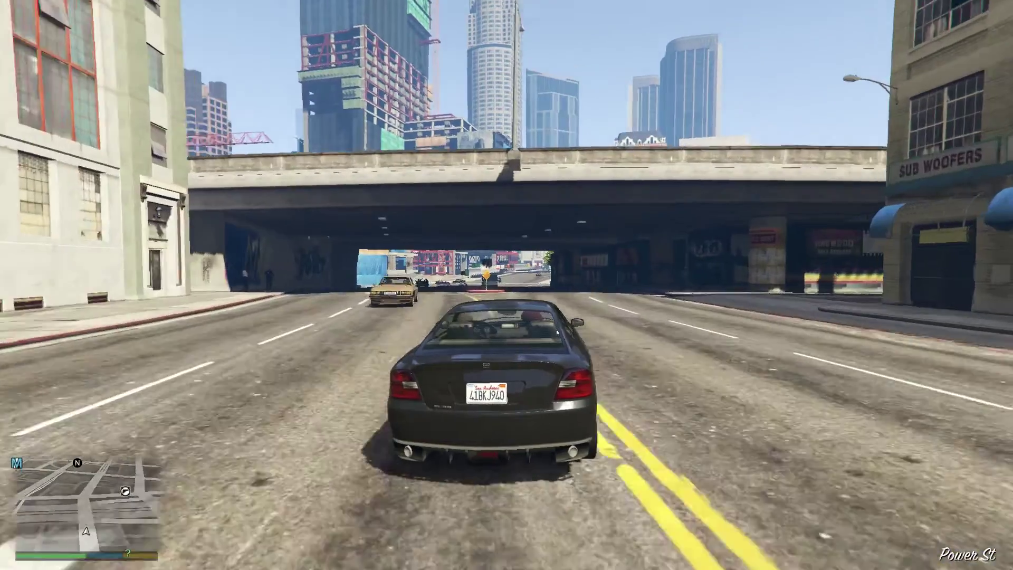
key(a)
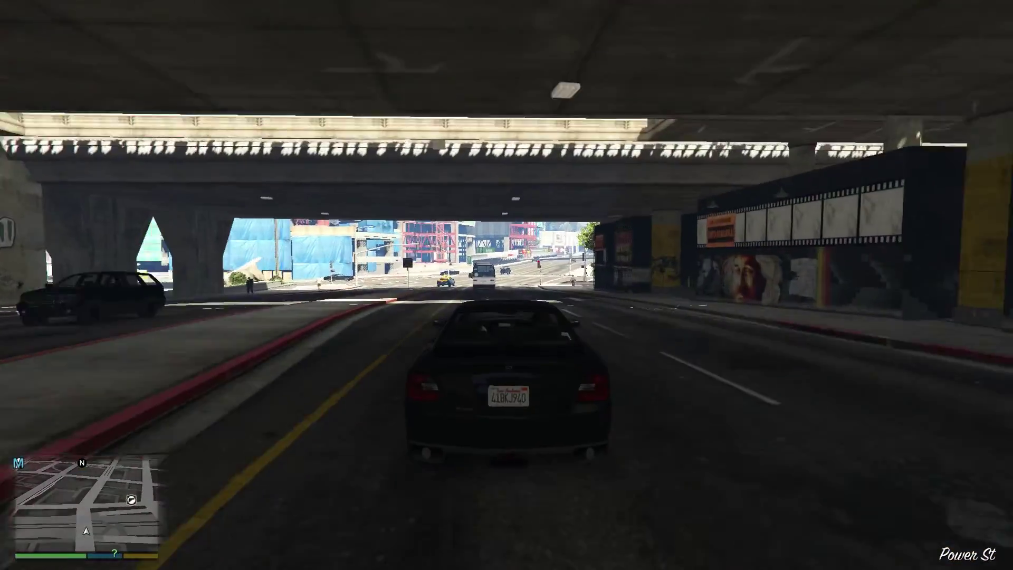
key(d)
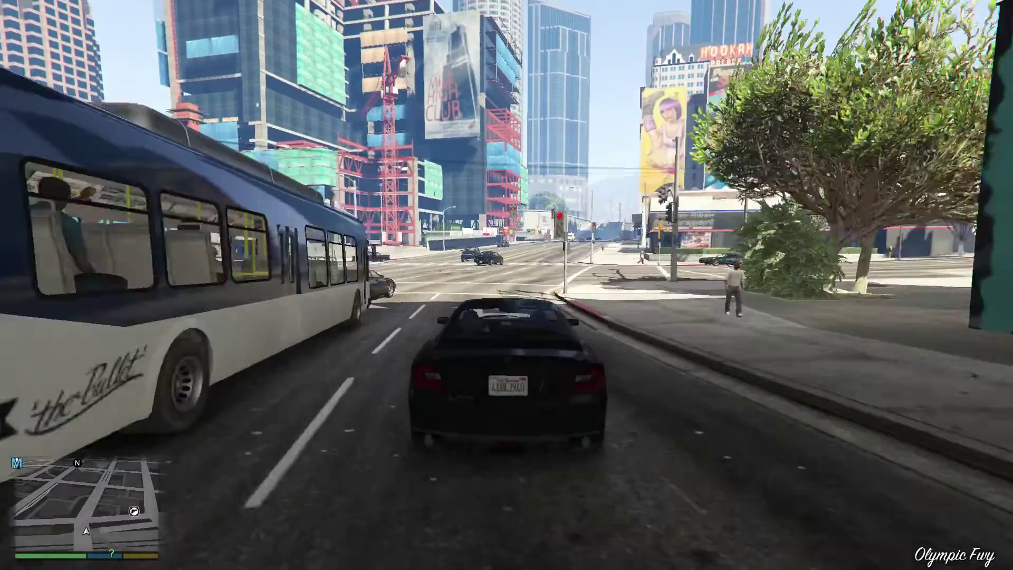
key(d)
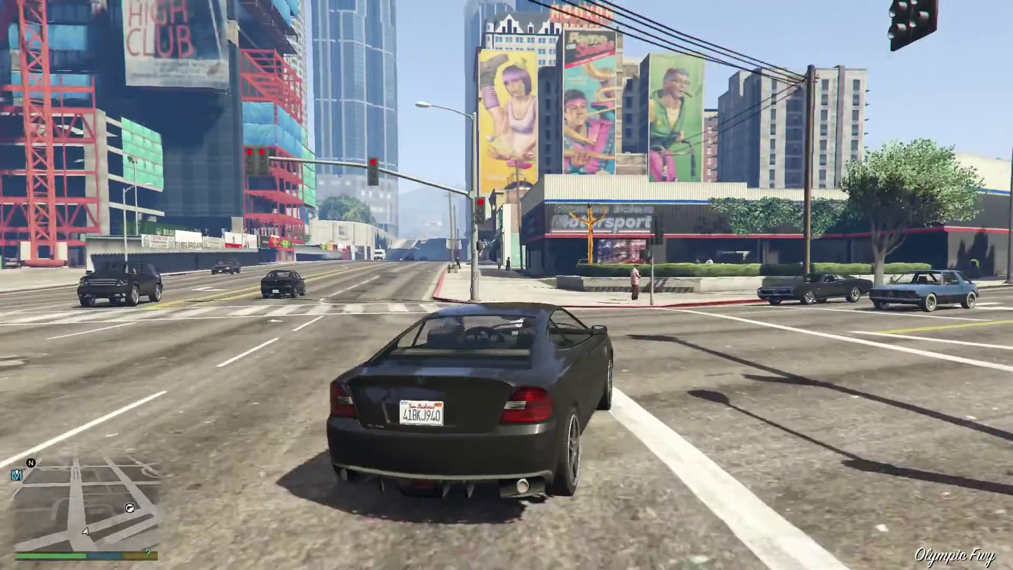
key(d)
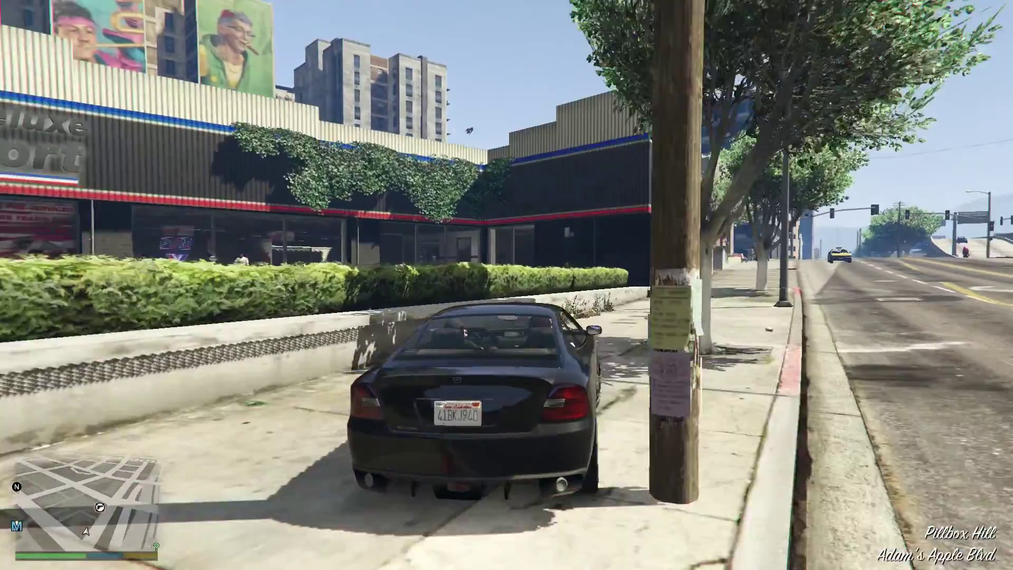
key(d)
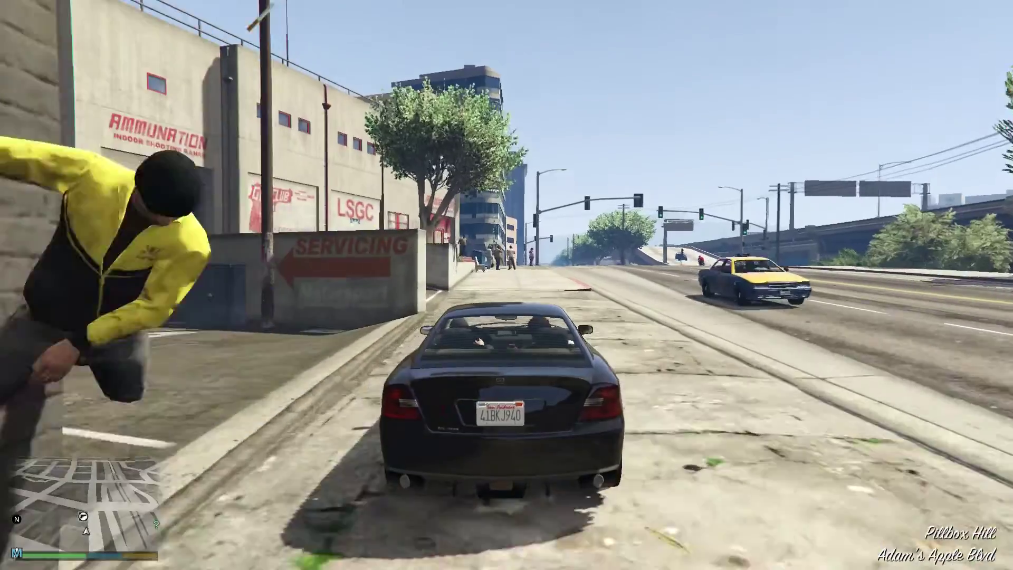
key(w)
key(d)
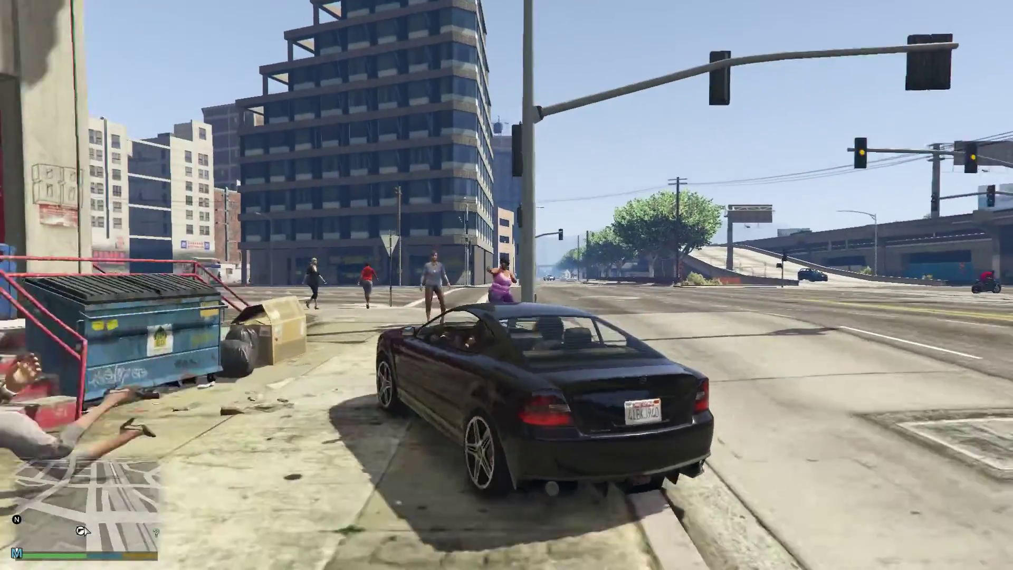
key(w)
key(a)
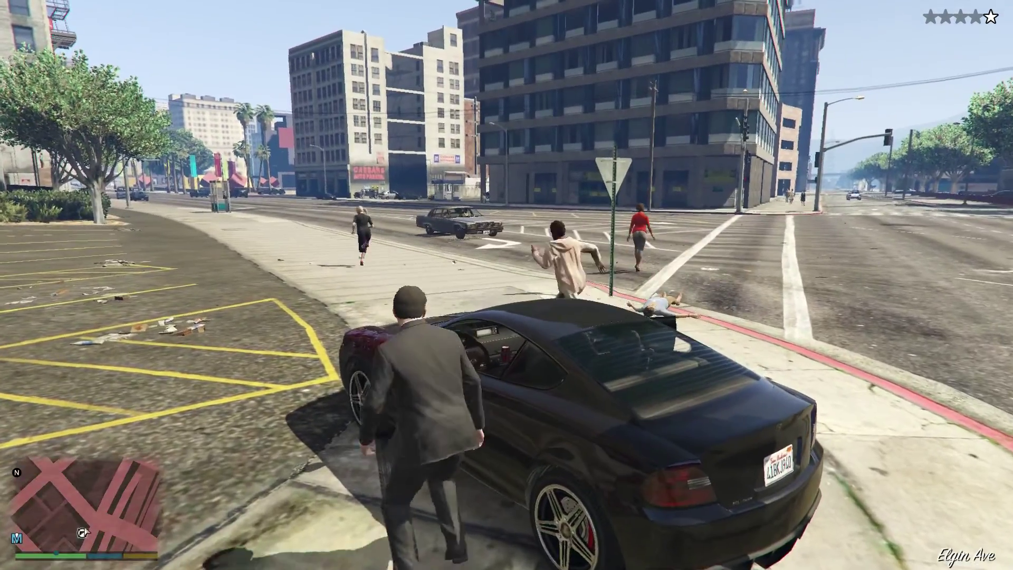
Leave the car and run across the parking lot to the stairs beside LSGC.
key(w)
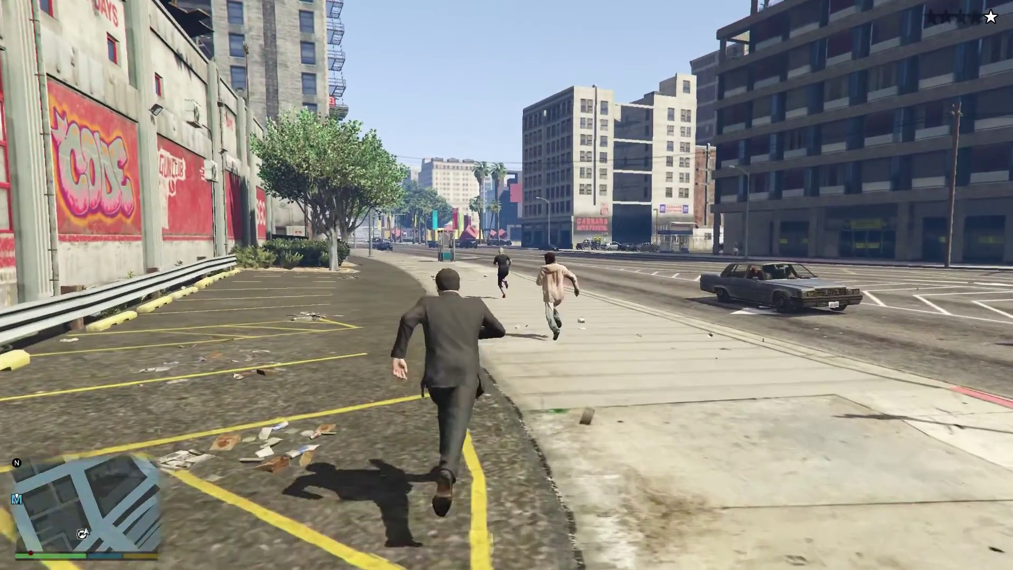
key(w)
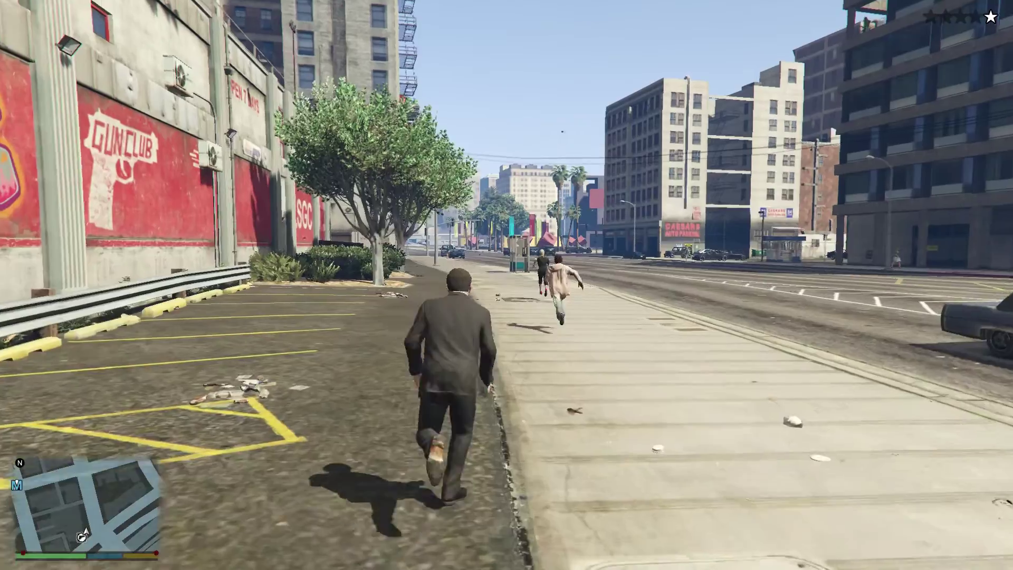
key(s)
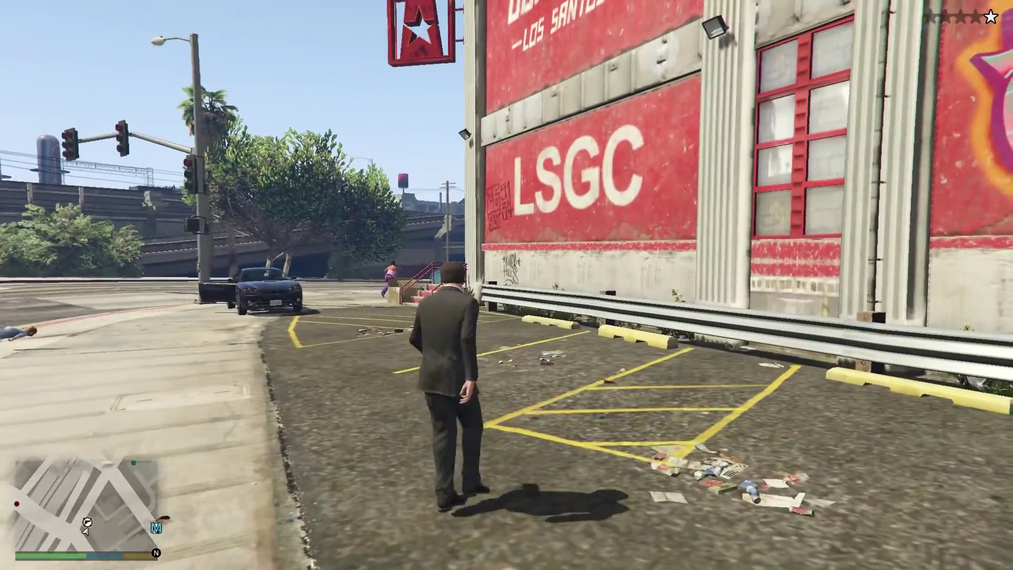
key(w)
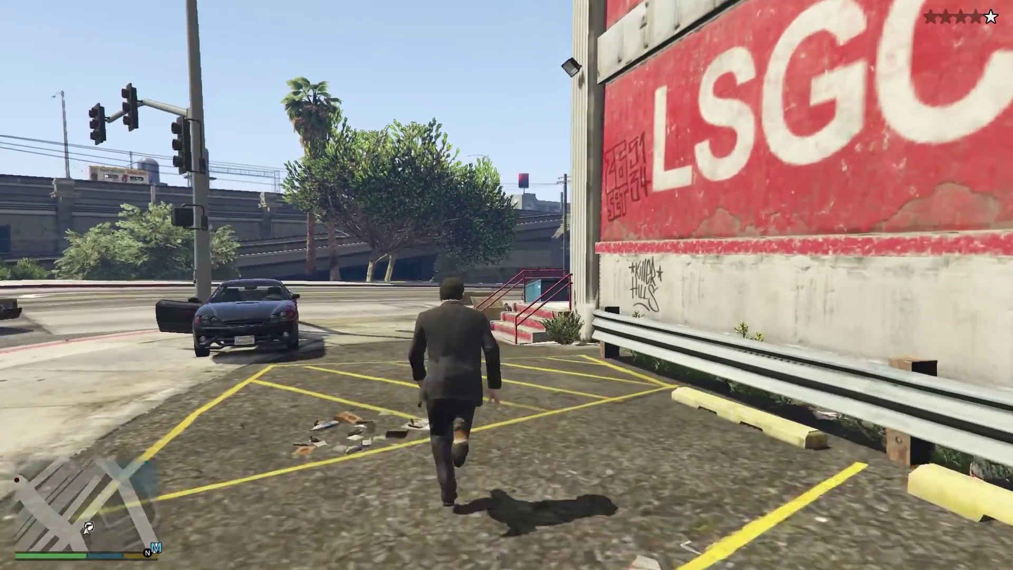
key(w)
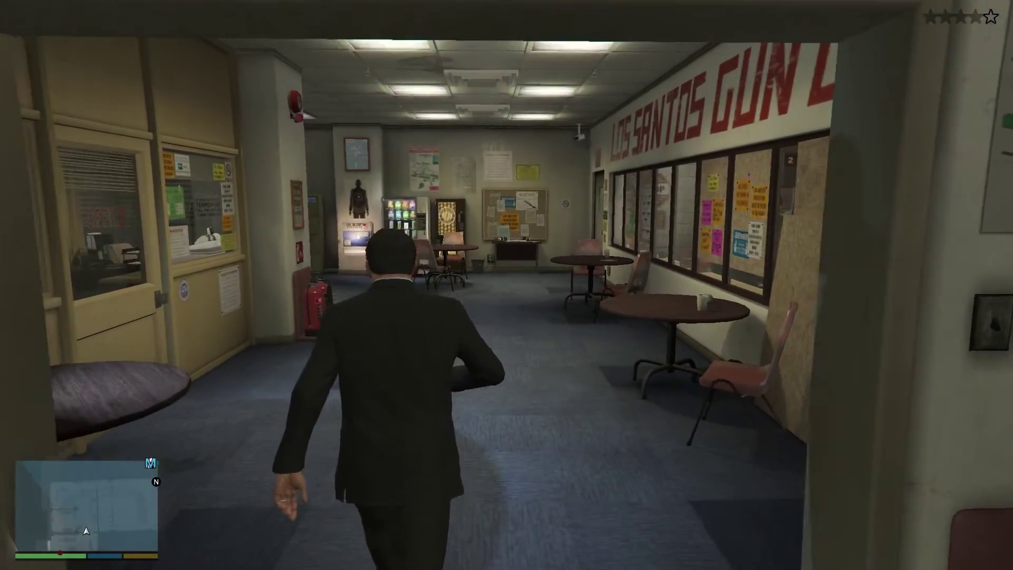
Walk through the gun club's front room and lobby toward the door.
key(w)
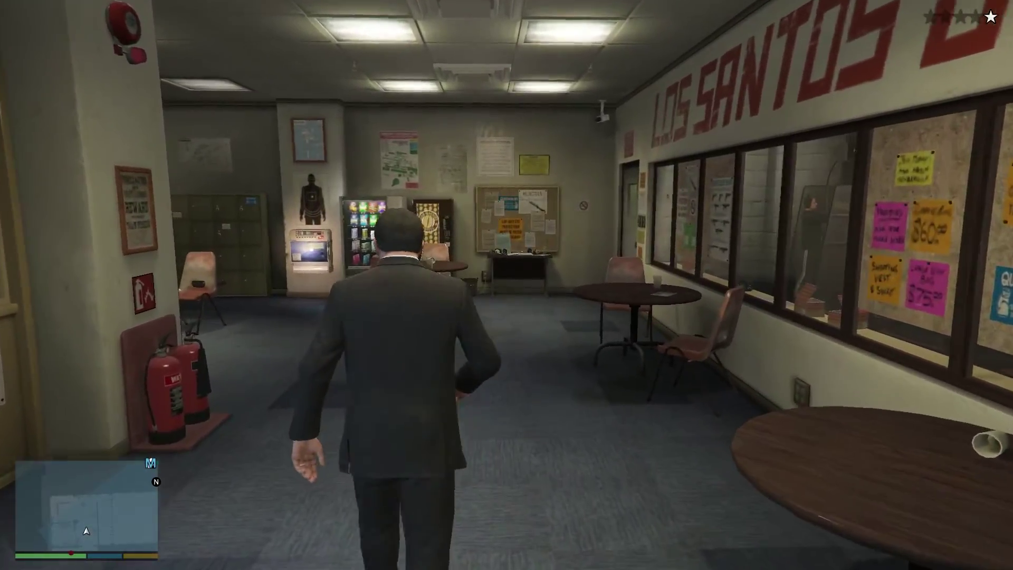
key(w)
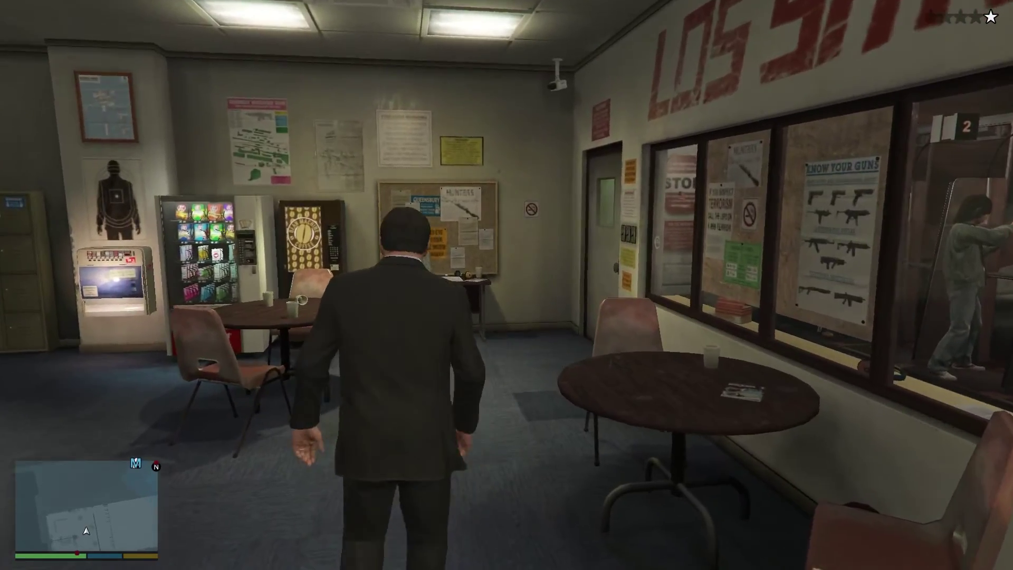